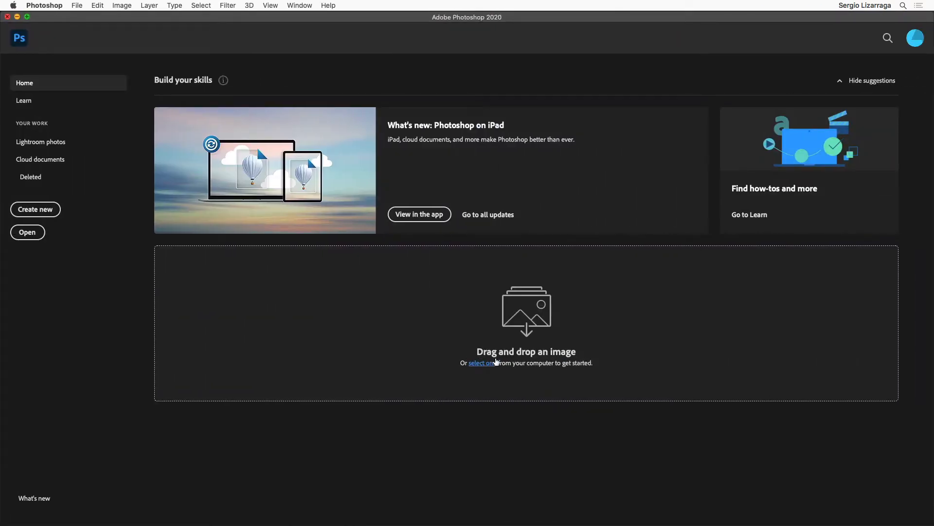
Create a new 1000 x 1160 pixel document at 72 pixels/inch in 8-bit Grayscale with a white background
left_click(76, 5)
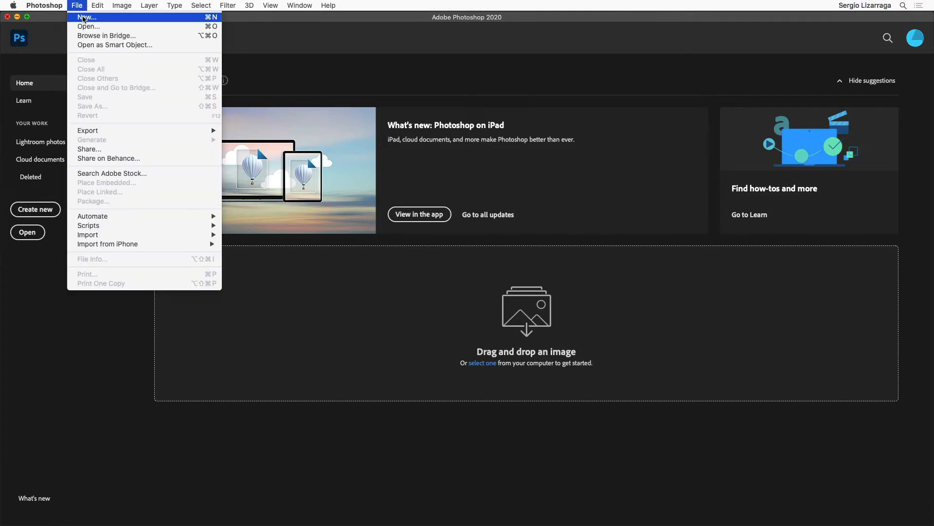
left_click(84, 19)
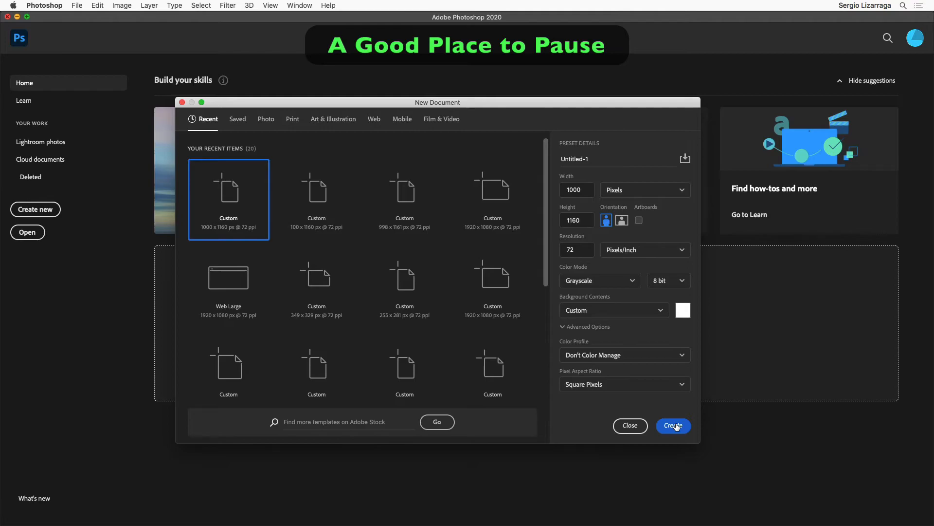
left_click(674, 425)
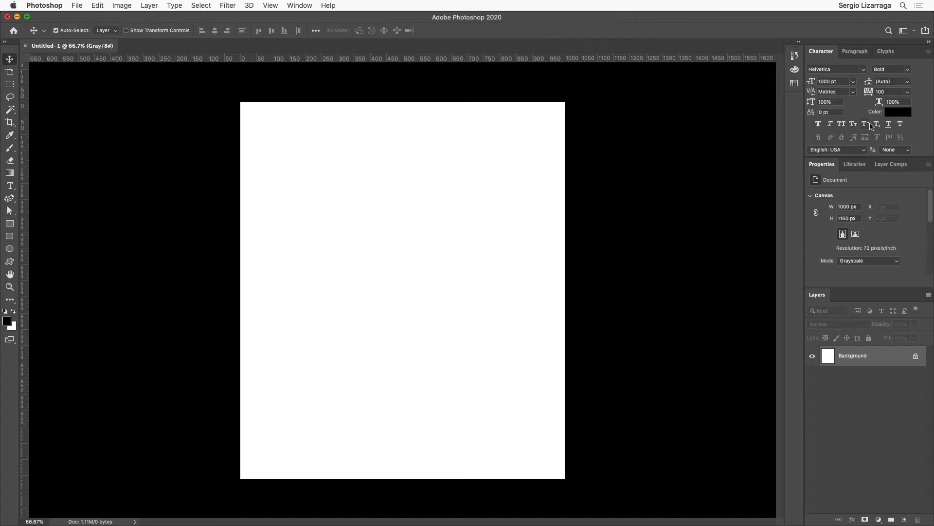
Reset the Graphic and Web workspace and collapse the Libraries panel group to give the layers more room
left_click(904, 32)
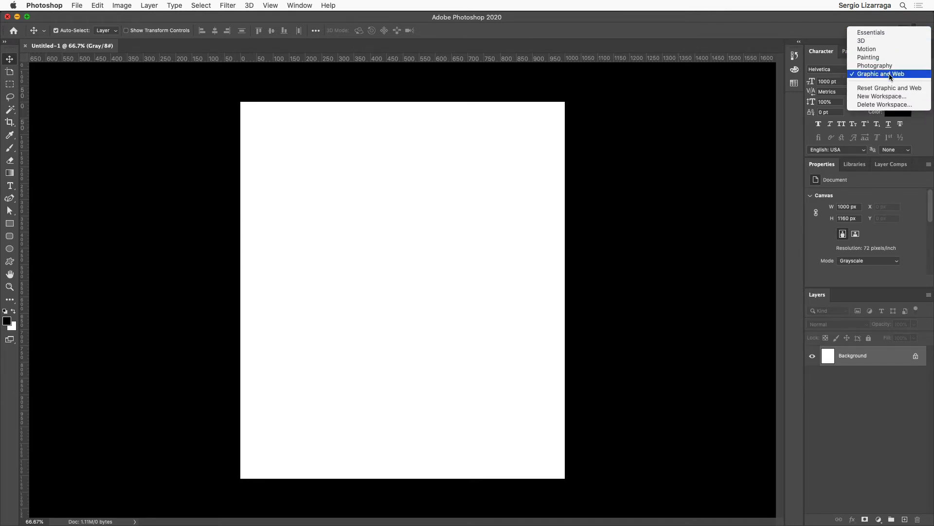
left_click(915, 93)
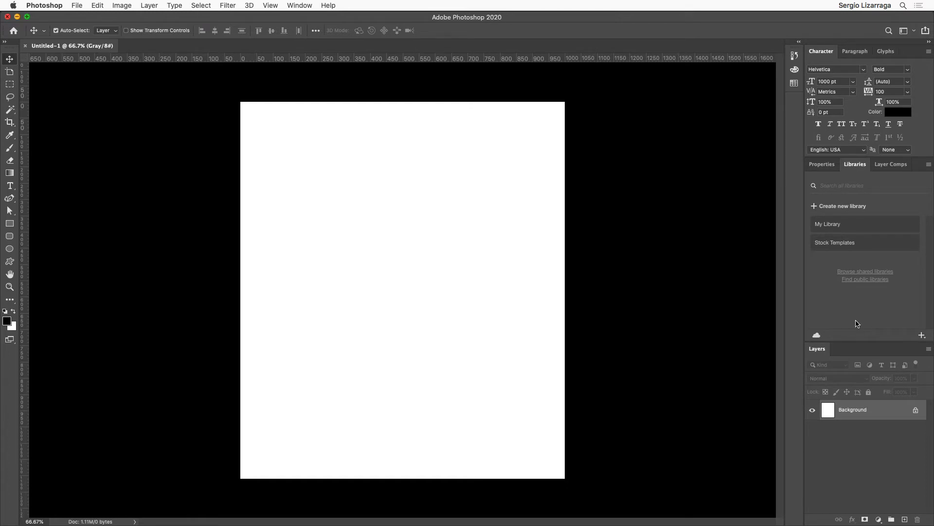
double_click(855, 164)
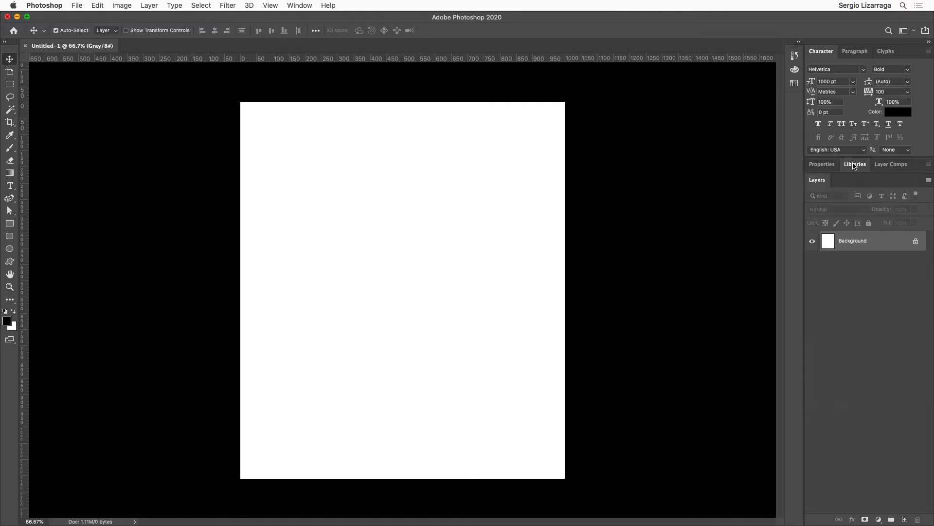
Add a white (ffffff) Solid Color fill layer above the background
left_click(878, 520)
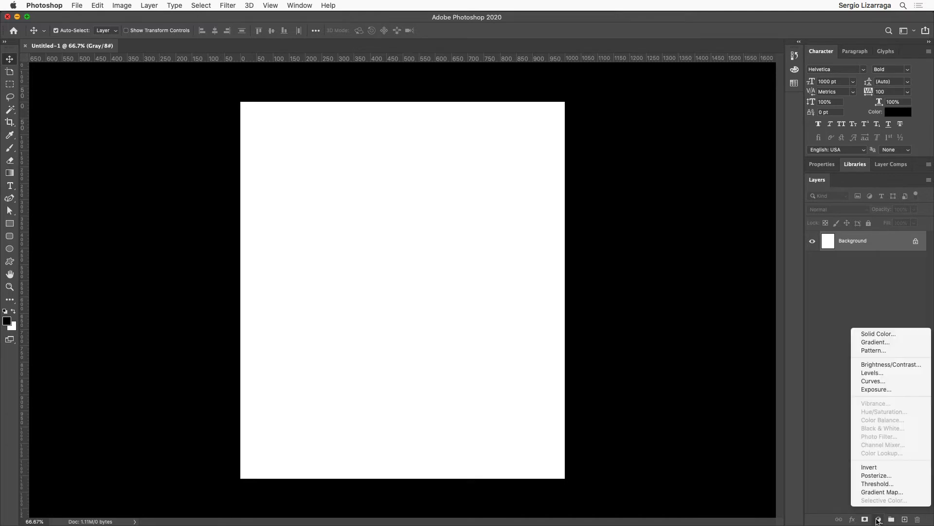
left_click(876, 334)
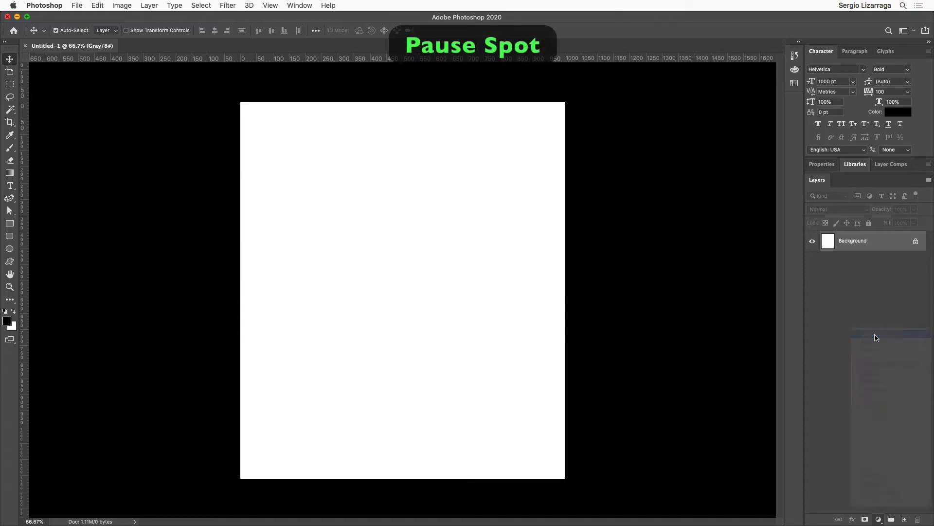
left_click_drag(351, 219, 303, 184)
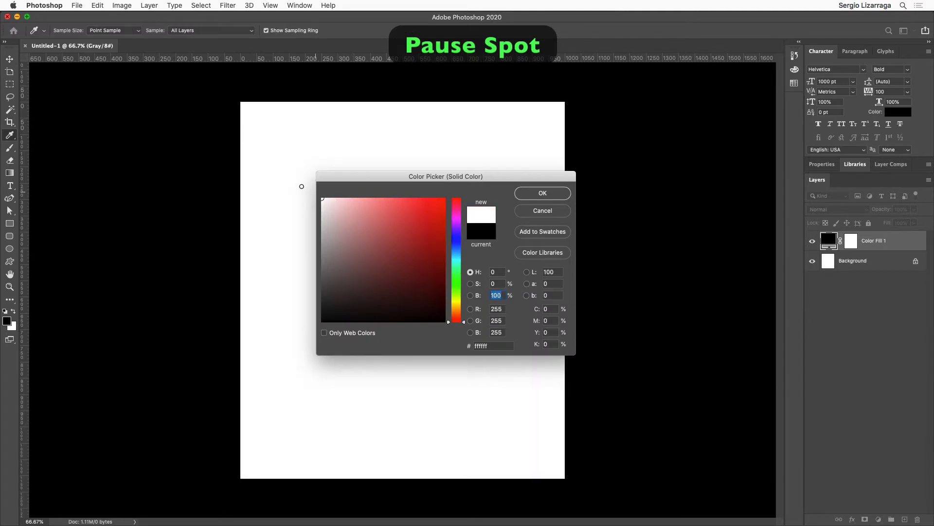
left_click(541, 193)
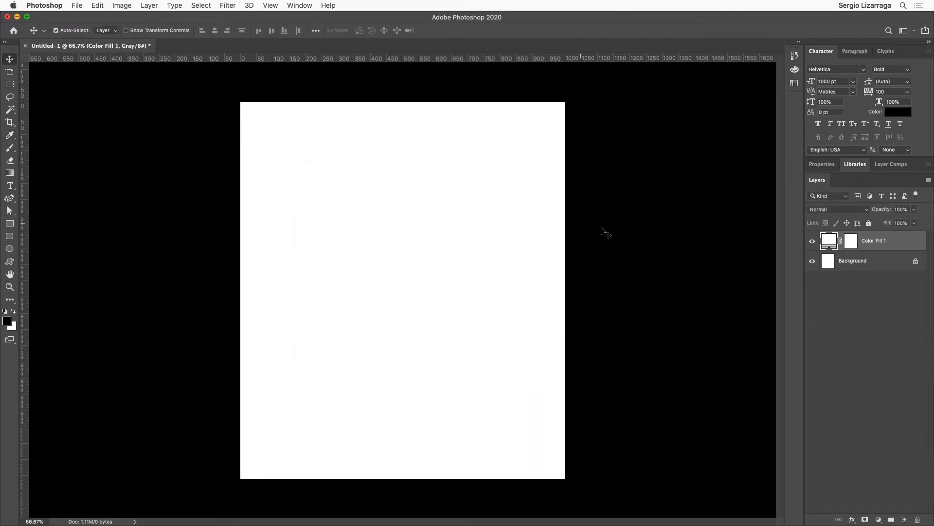
Add a capital letter "A" in black Helvetica Bold at 1000 pt and move it to the middle of the canvas
left_click(11, 186)
left_click(388, 307)
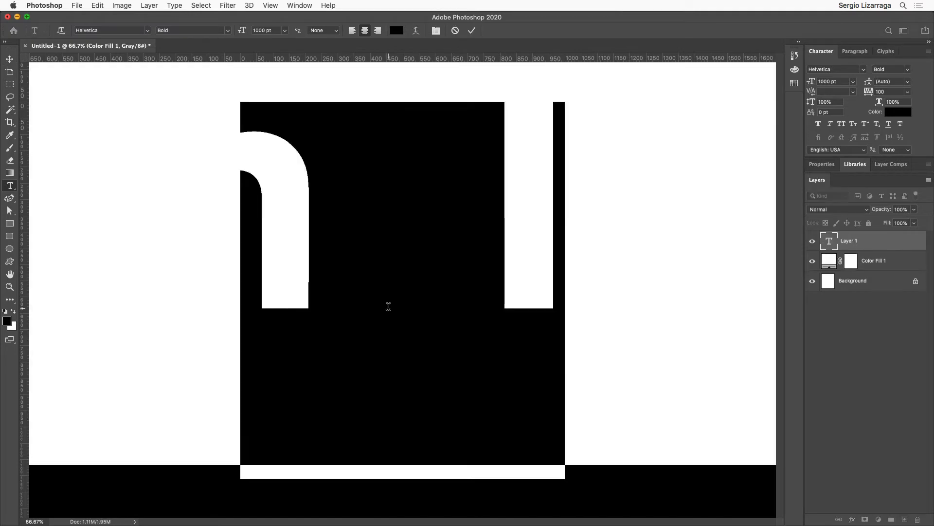
type("A")
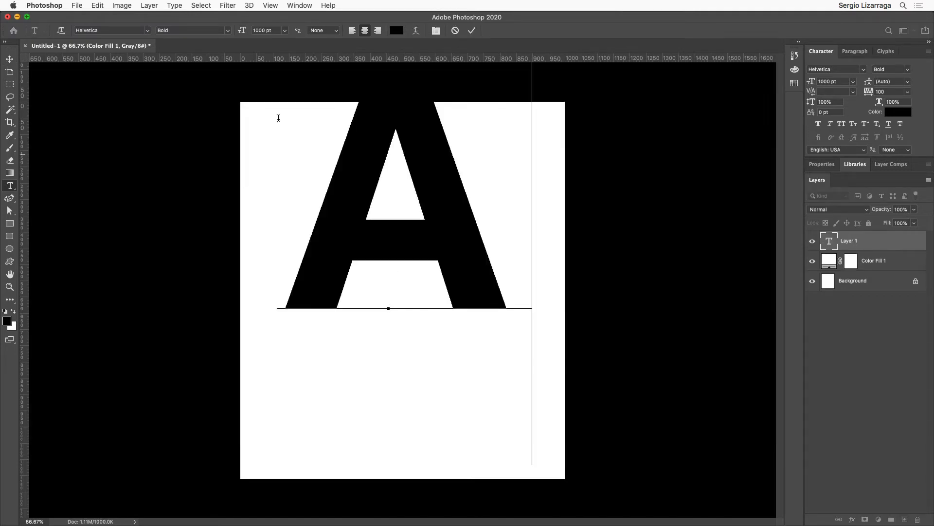
left_click(10, 59)
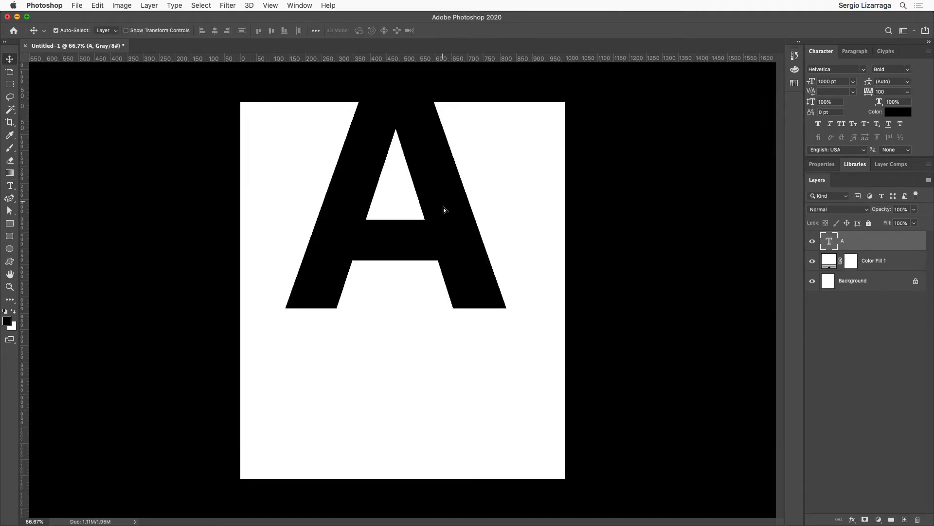
left_click_drag(443, 207, 443, 311)
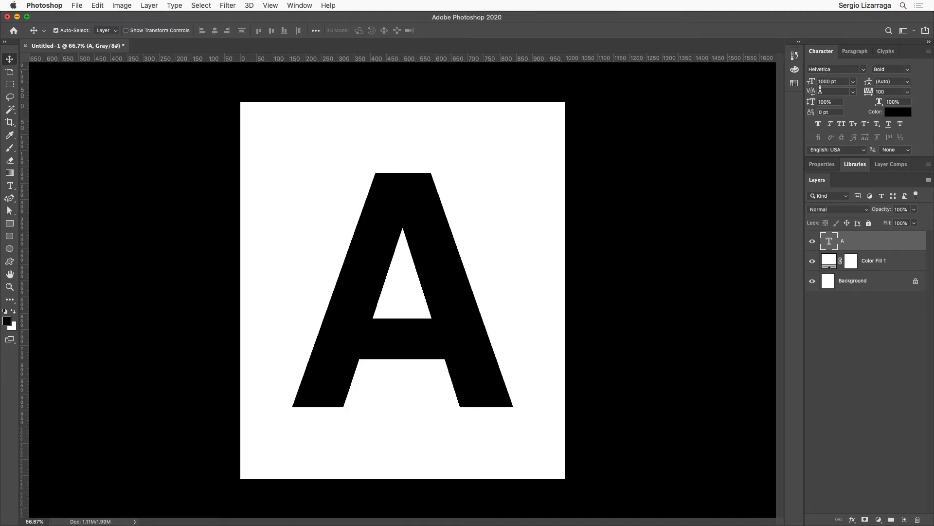
Set the letter's paragraph alignment to centered and keep the letter in the middle of the canvas
left_click(855, 53)
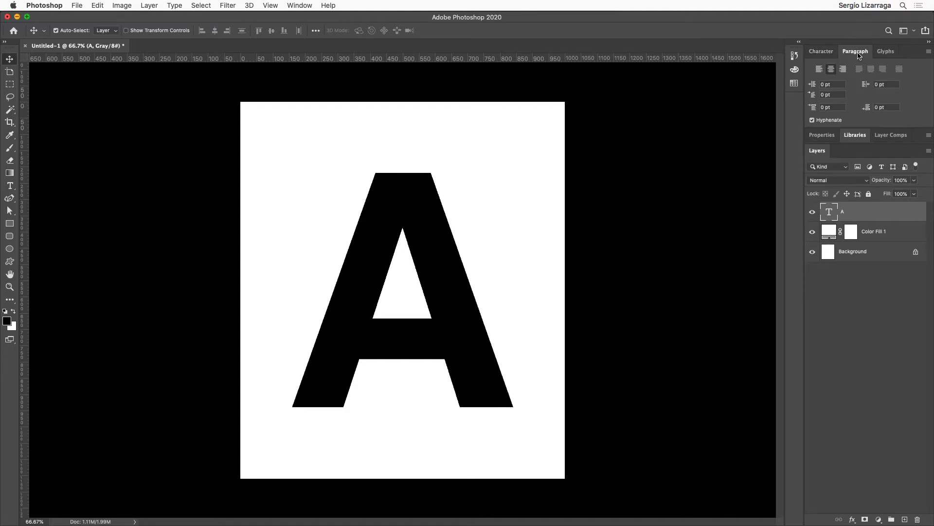
left_click(832, 70)
left_click_drag(443, 326, 442, 328)
Combine the letter A text layer and the white color fill layer into one Smart Object
left_click(879, 235, "shift")
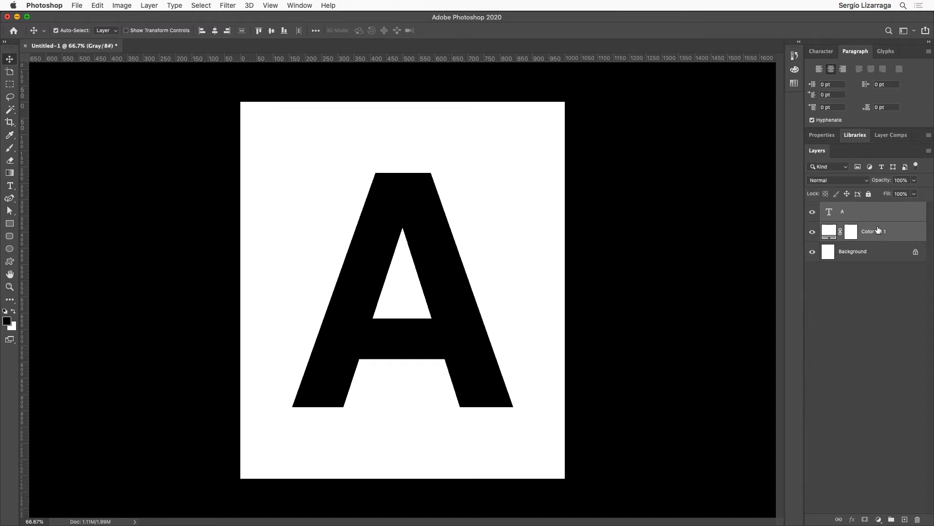
left_click(929, 152)
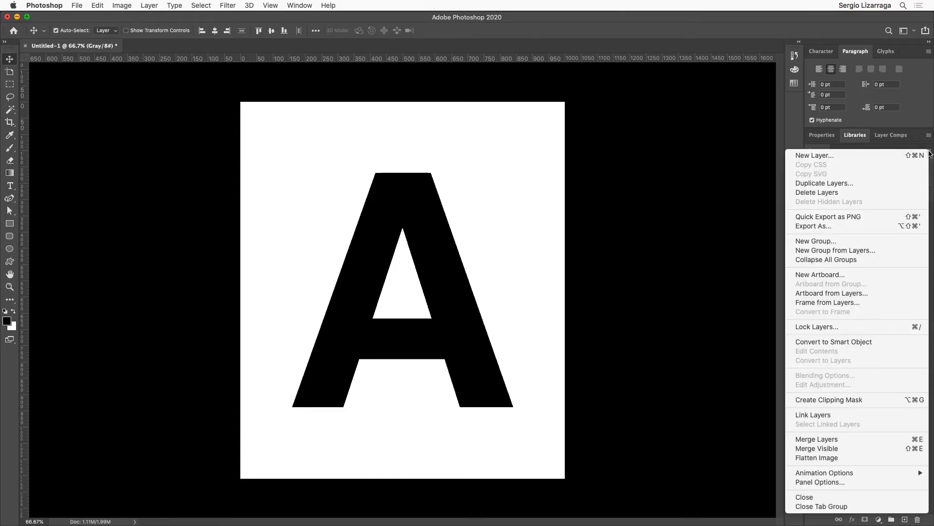
left_click(886, 343)
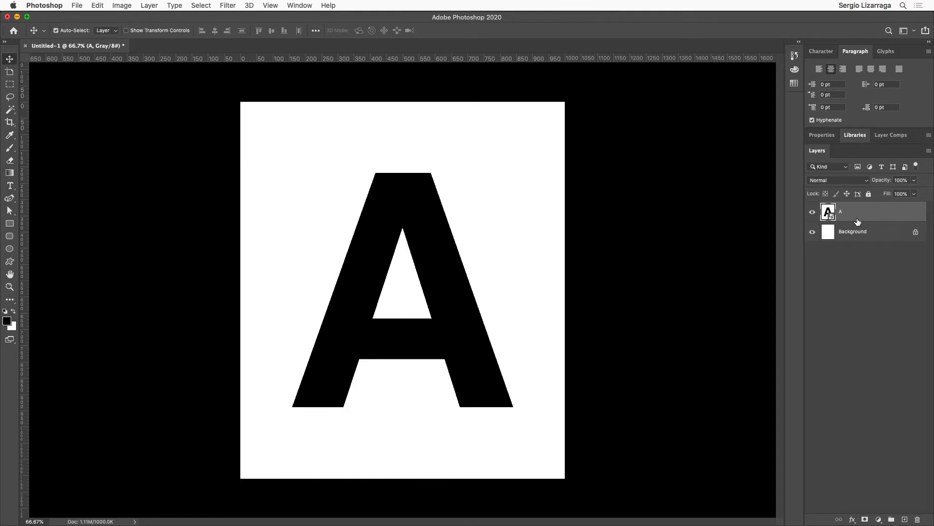
Apply a Gaussian Blur with a radius of 40.2 pixels to the letter's Smart Object
left_click(228, 6)
mouse_move(330, 122)
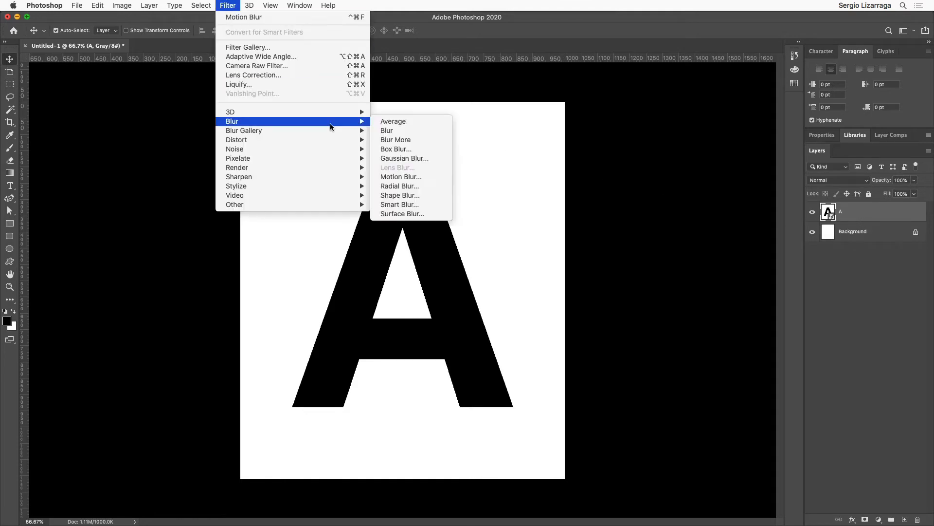
left_click(402, 159)
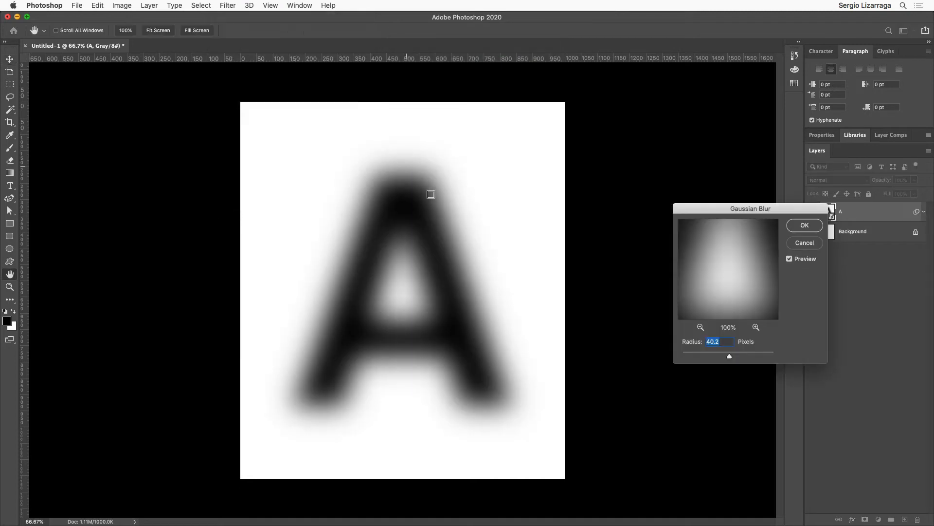
left_click(798, 225)
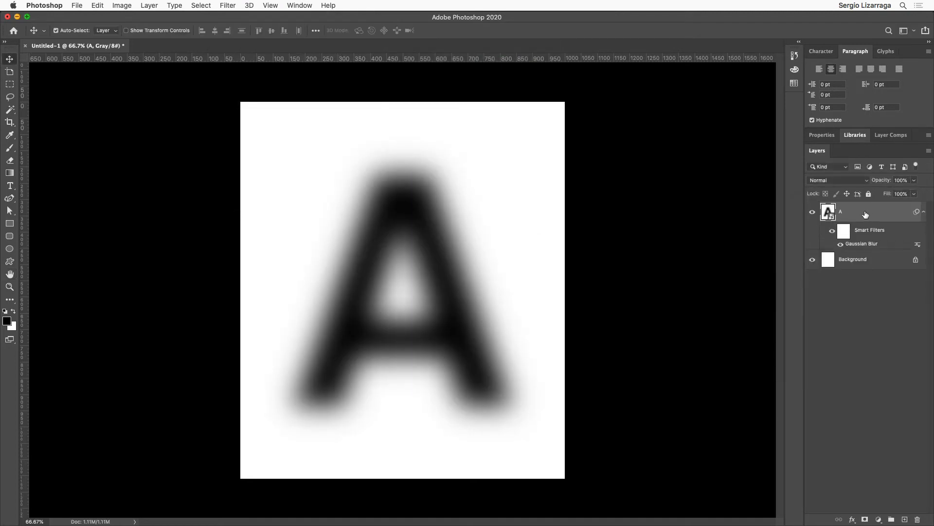
Add a Levels adjustment layer and bring its black and white input points almost together in the shadows for a hard-edged, rounded letter
left_click(879, 519)
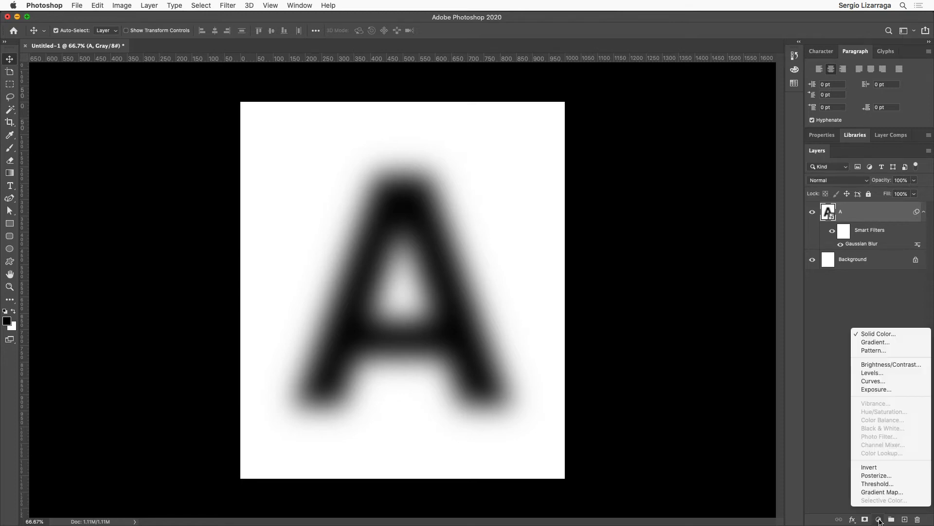
left_click(878, 373)
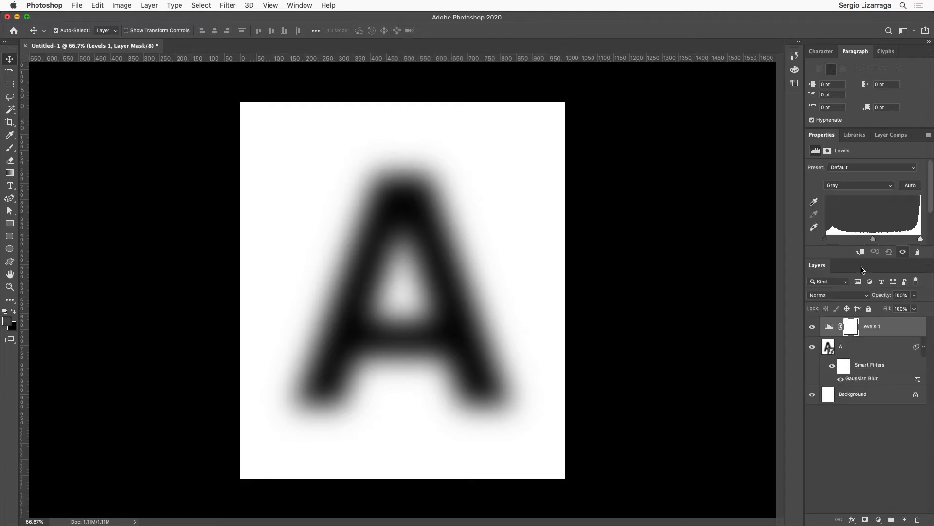
left_click_drag(825, 239, 849, 240)
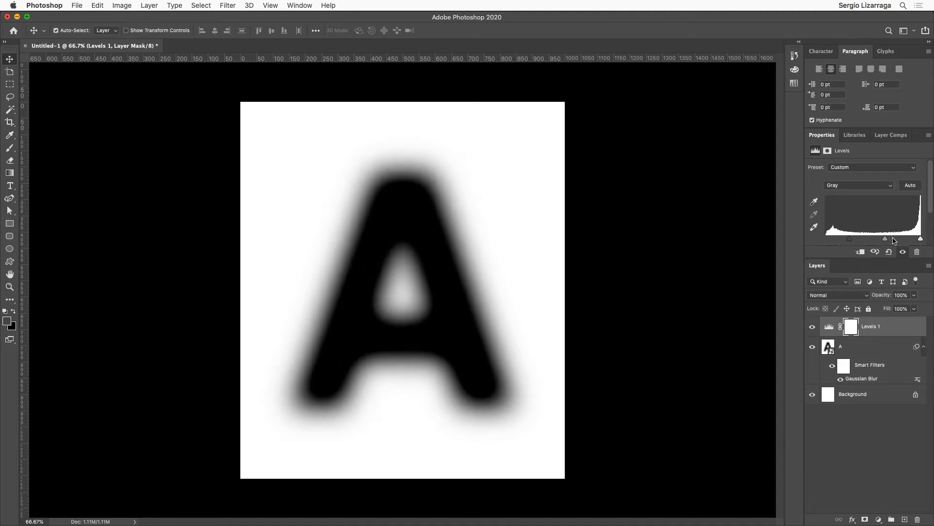
left_click_drag(921, 239, 845, 243)
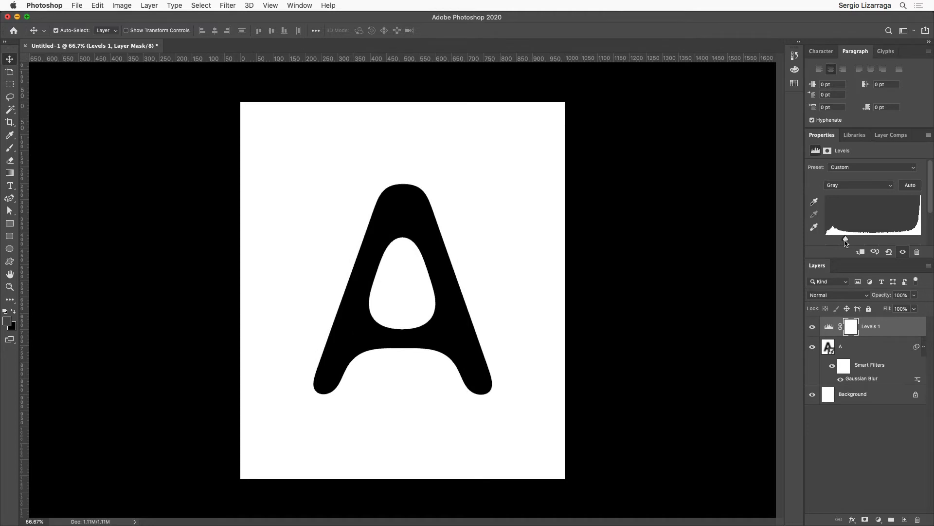
Open the Smart Object's contents, replace the letter A with "B", and save and close the contents
double_click(829, 347)
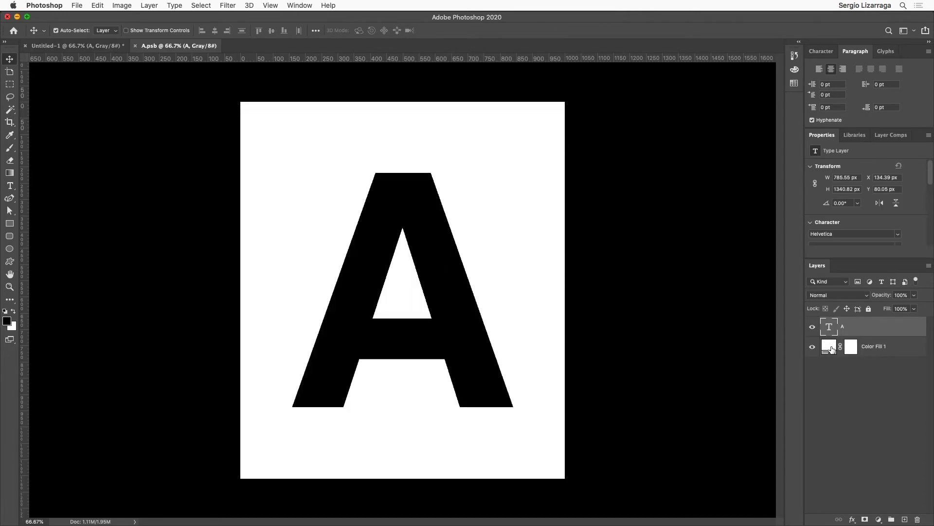
double_click(446, 302)
type("B")
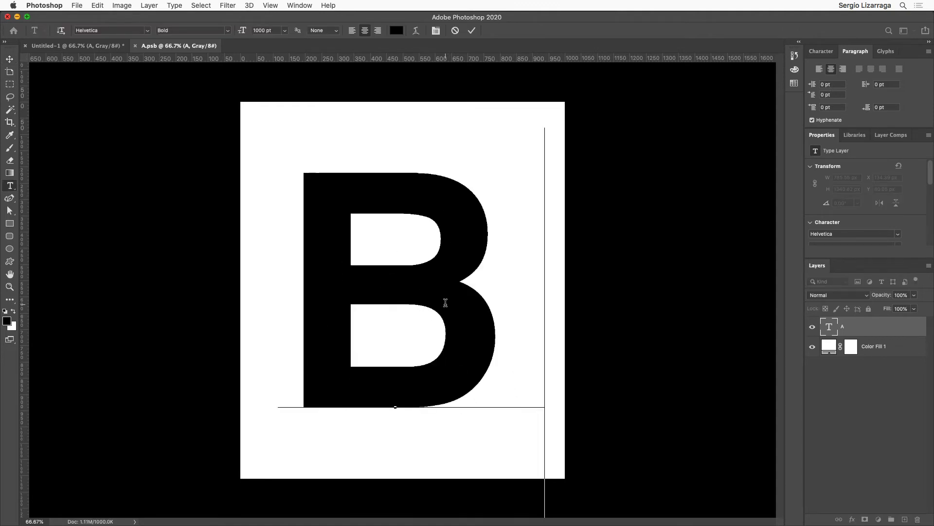
key("super+Return")
key("v")
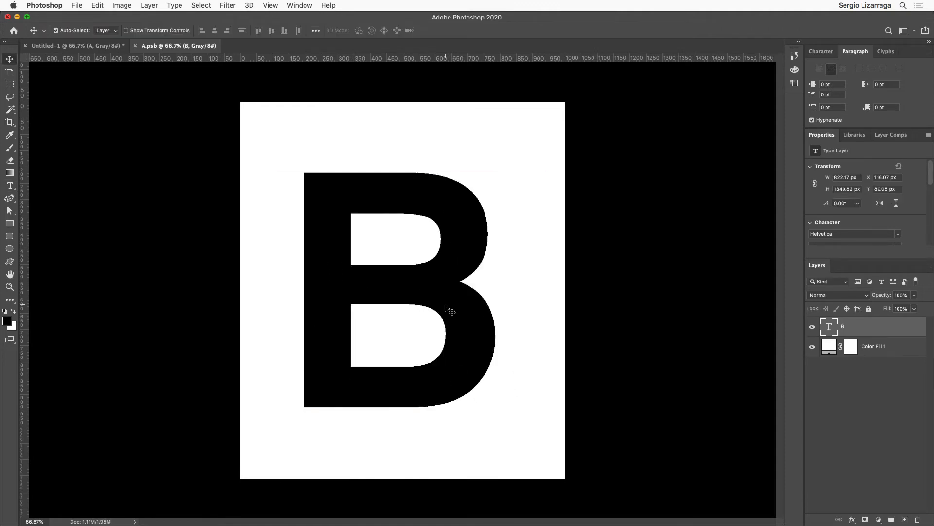
key("super+s")
key("super+w")
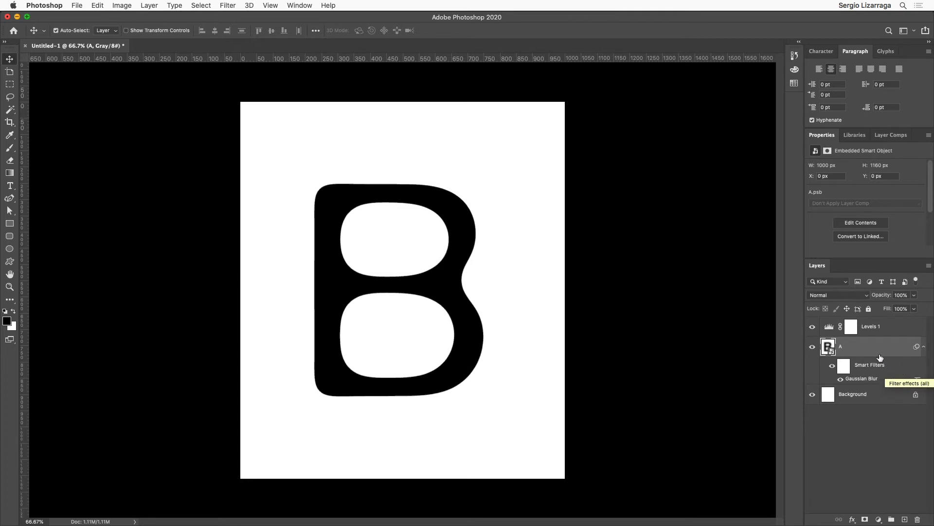
Hide the Levels layer and Gaussian Blur, and apply Color Halftone to the Smart Object with max radius 10 and screen angles 72, 162, 90 and 45
left_click(812, 327)
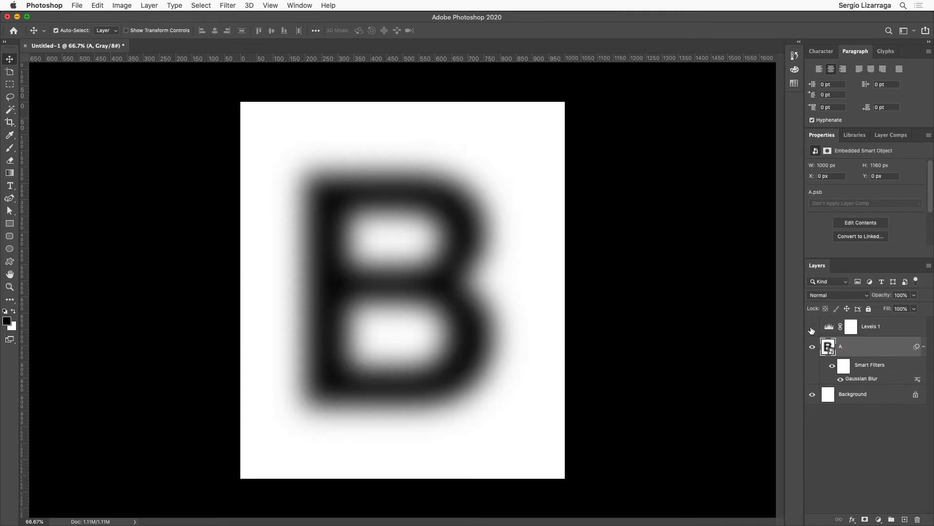
left_click(841, 378)
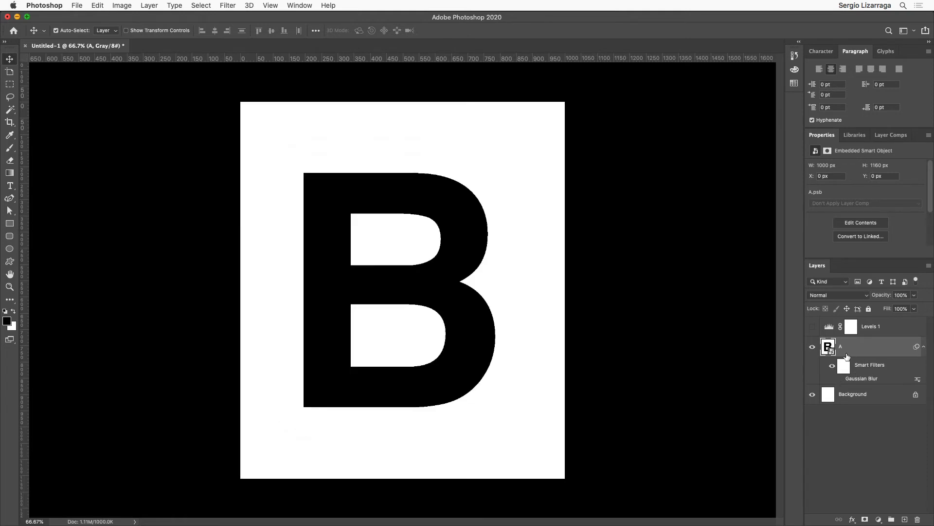
left_click(230, 6)
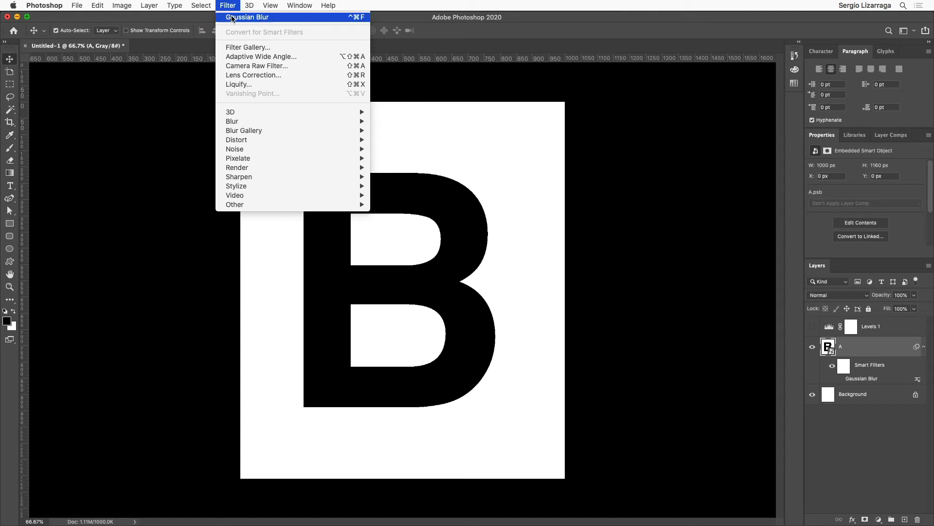
mouse_move(256, 159)
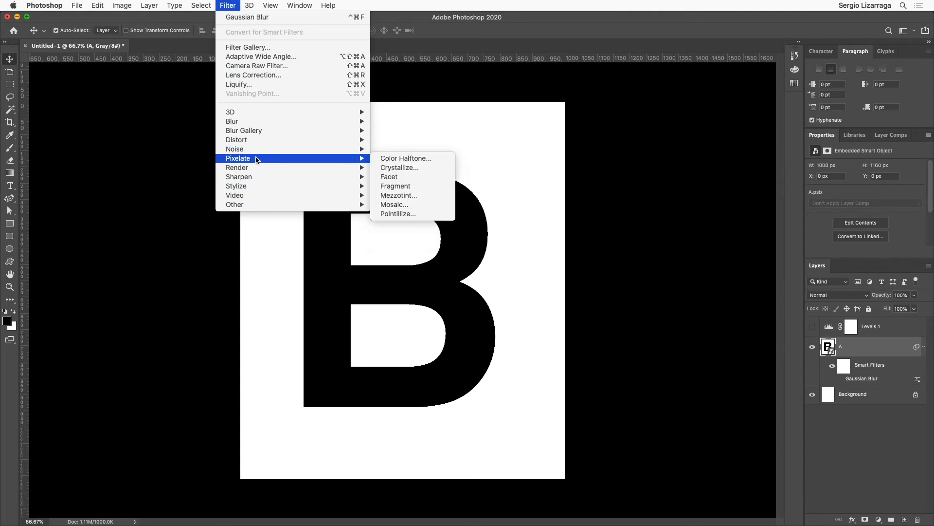
left_click(440, 160)
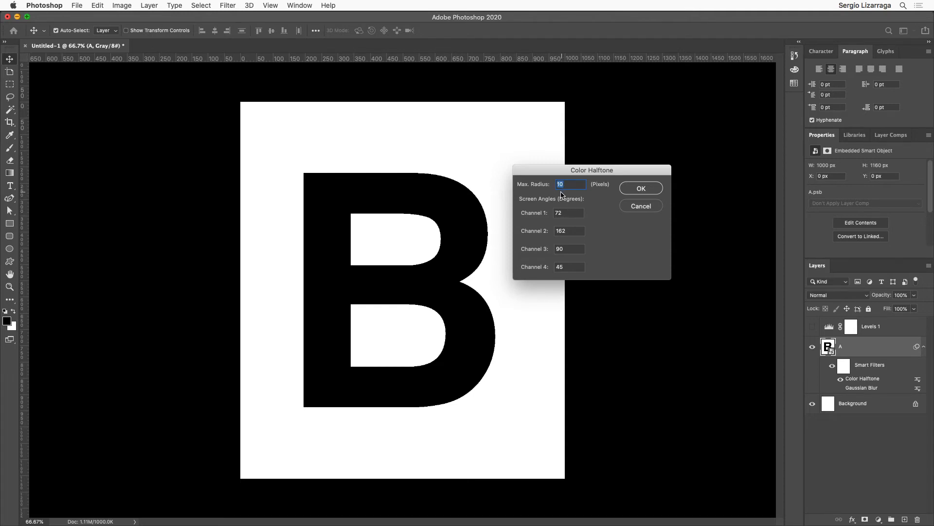
left_click(635, 190)
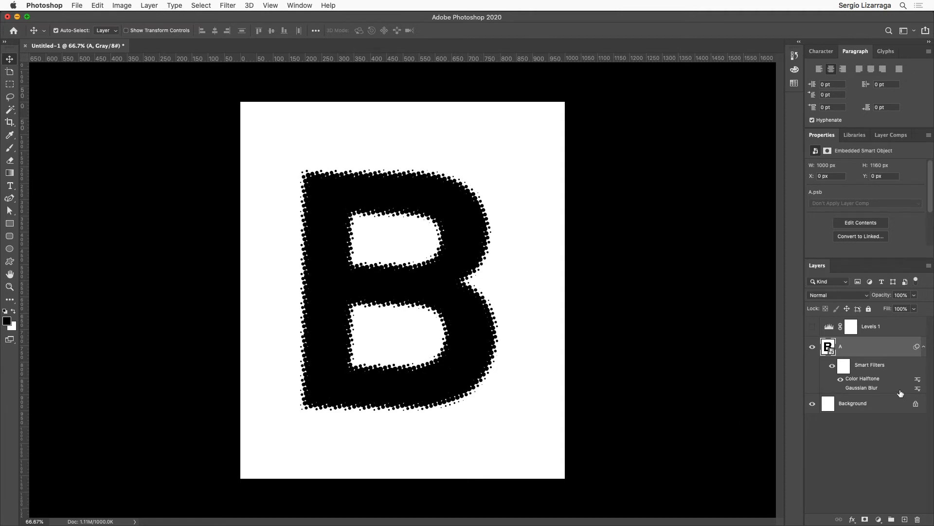
Set the Color Halftone filter's max radius to 50 pixels
double_click(871, 379)
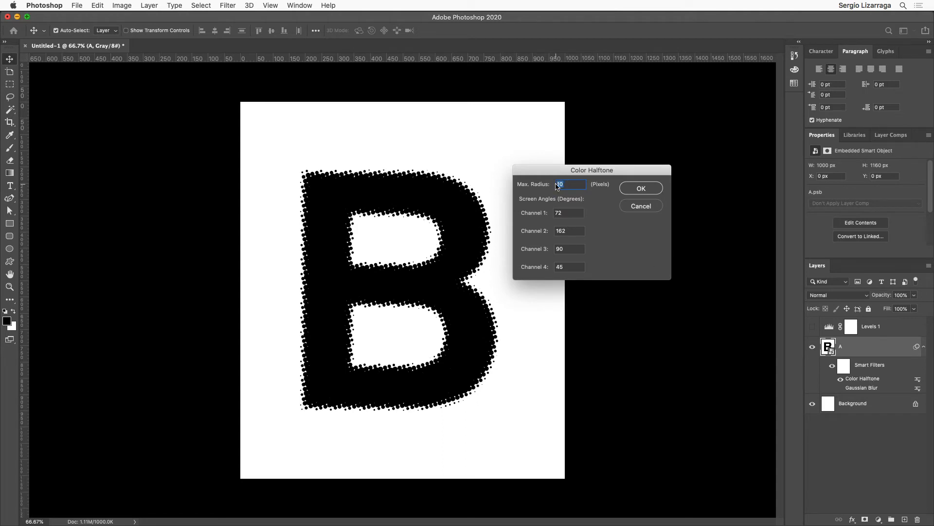
type("50")
left_click(641, 189)
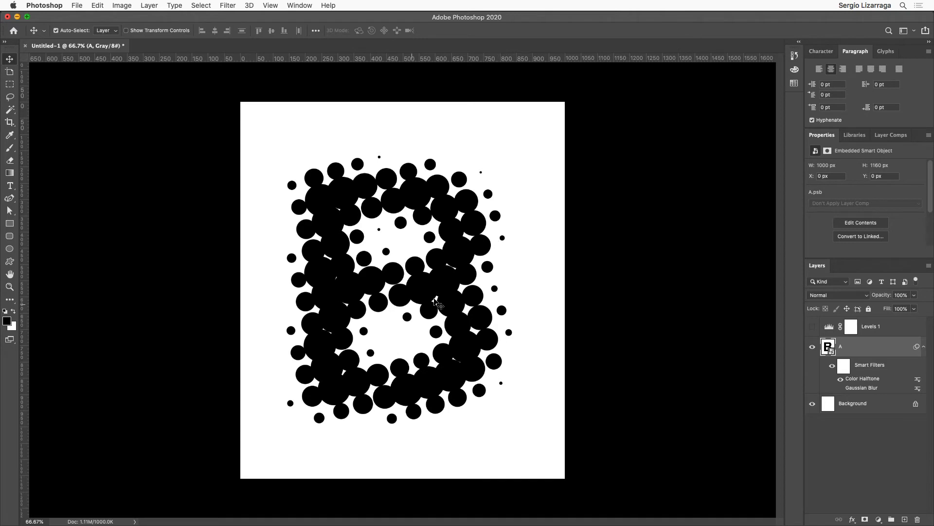
Try a channel 1 screen angle of 0 degrees in the Color Halftone filter
double_click(869, 380)
double_click(572, 213)
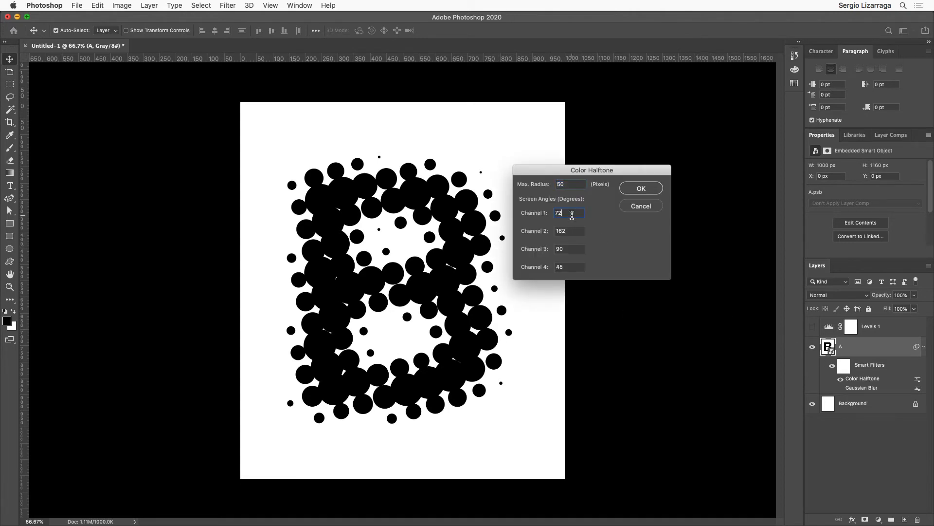
type("0")
left_click(642, 190)
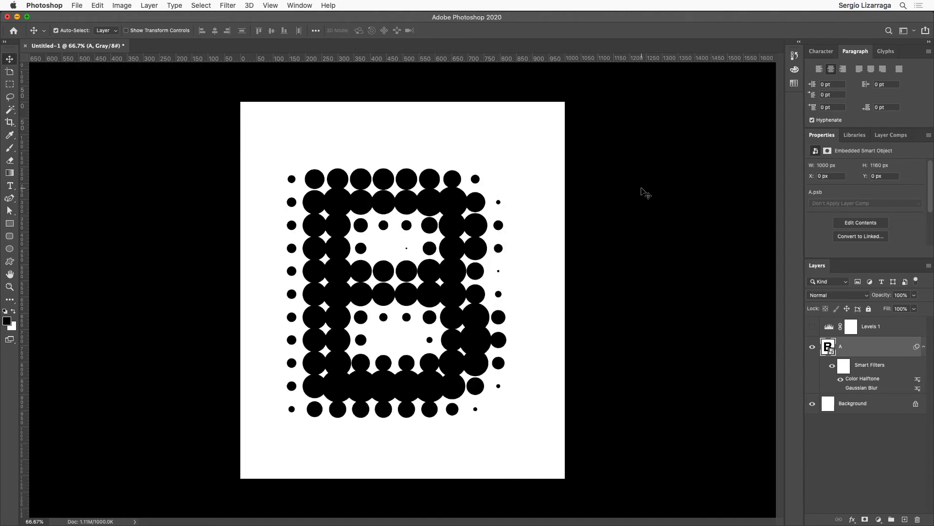
left_click(918, 520)
double_click(870, 379)
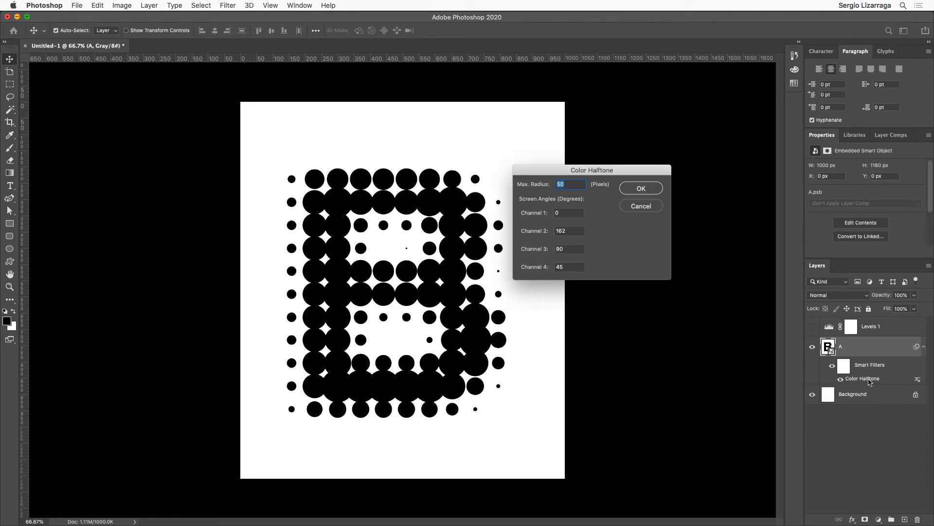
left_click(557, 213)
type("45")
left_click(641, 188)
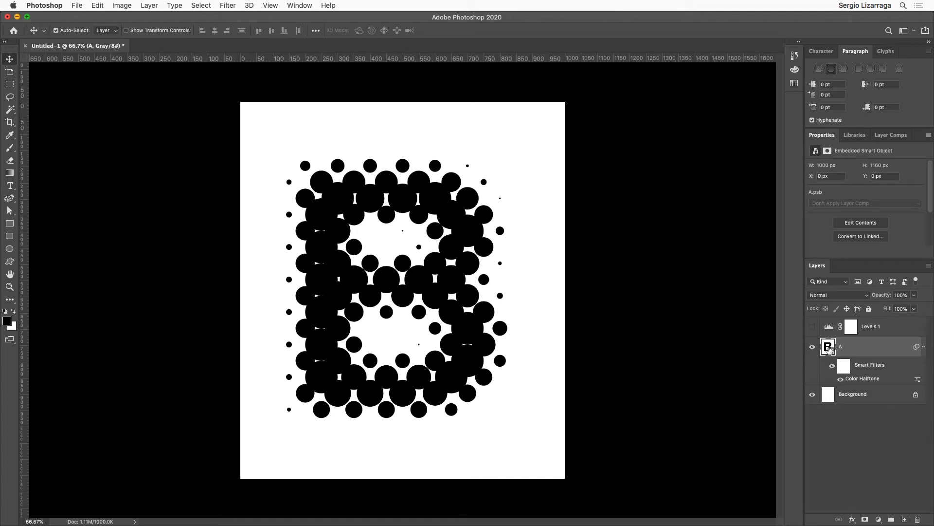
double_click(852, 379)
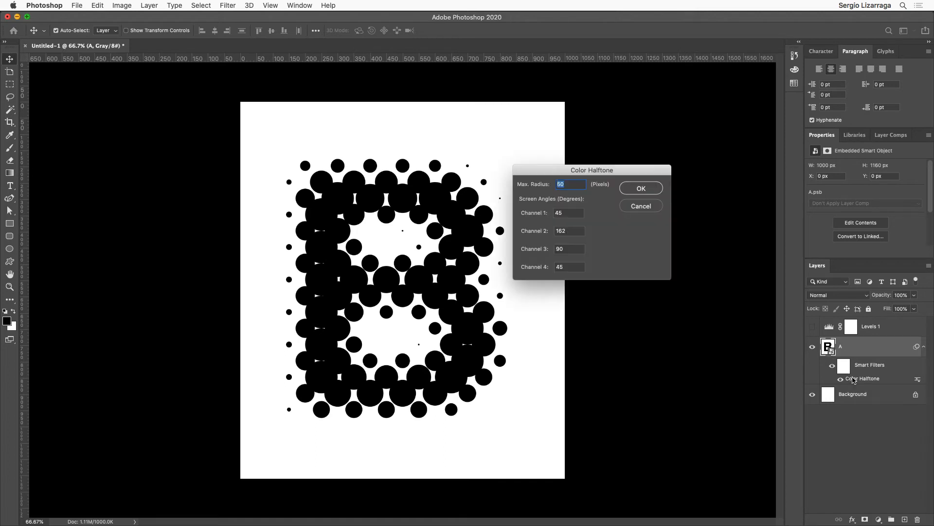
double_click(565, 212)
type("75")
key("Return")
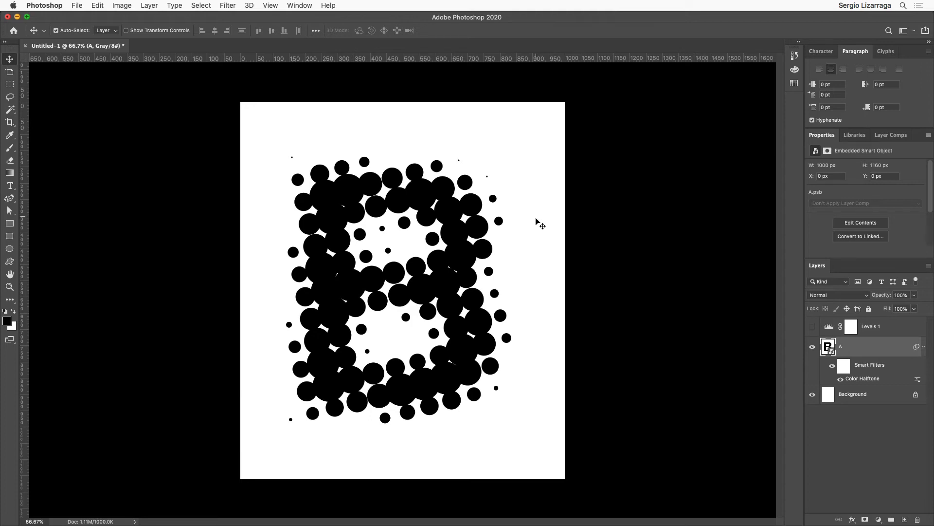
Delete the hidden Levels 1 adjustment layer together with its layer mask
key("super+space")
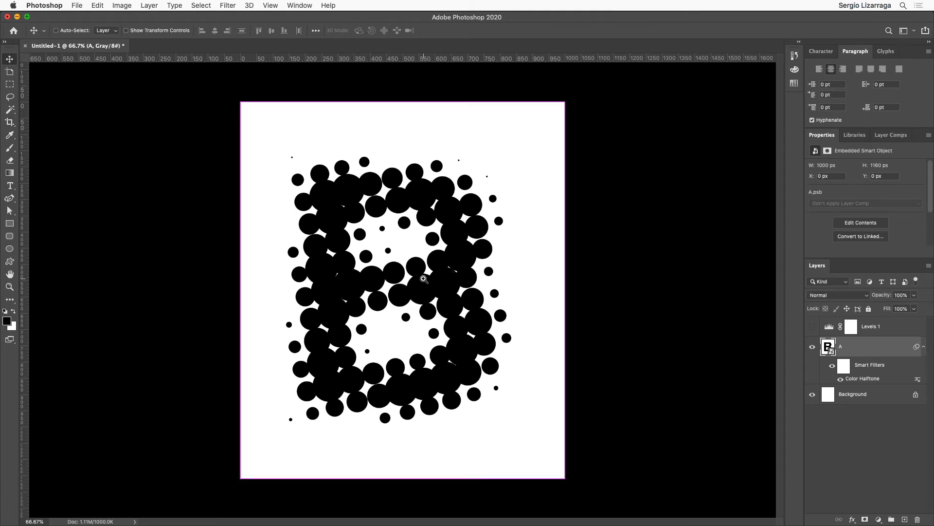
mouse_move(422, 279)
left_mouse_down()
mouse_move(317, 277)
mouse_move(415, 289)
left_mouse_up()
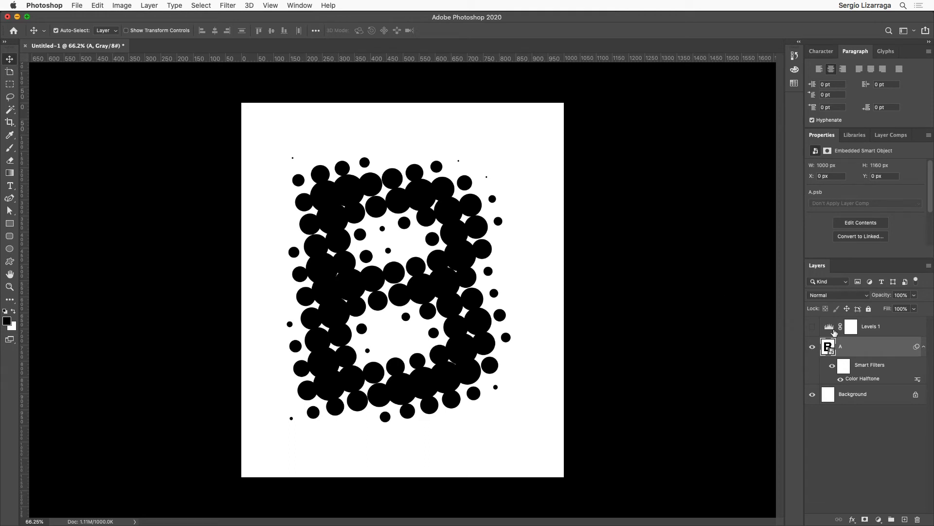
left_click(812, 327)
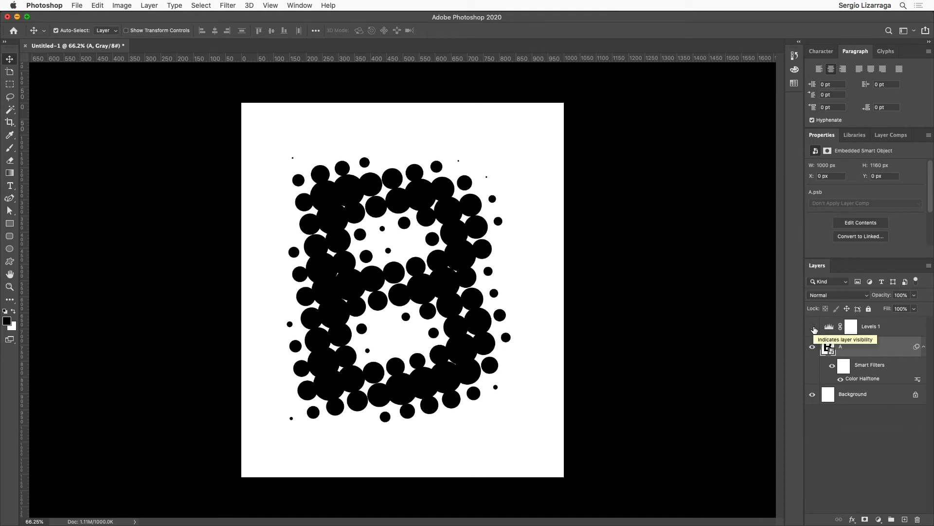
left_click(814, 329)
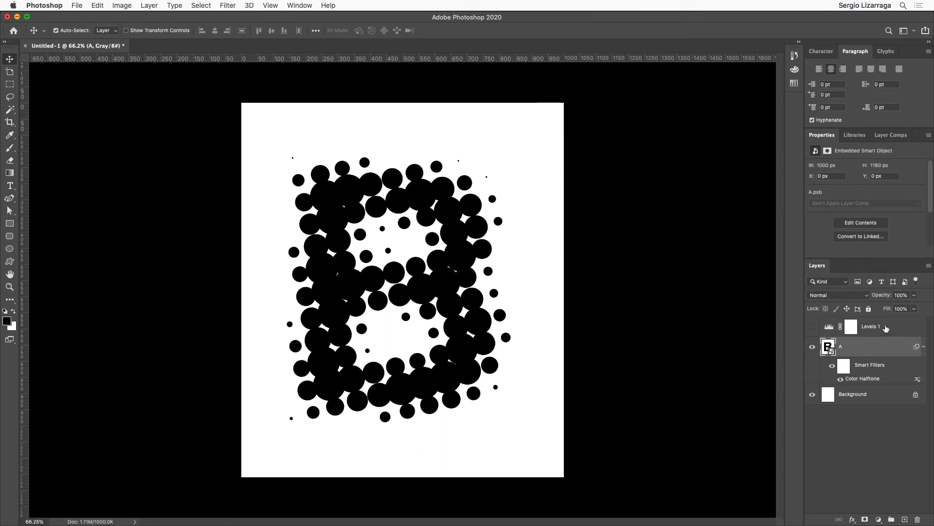
left_click(882, 328)
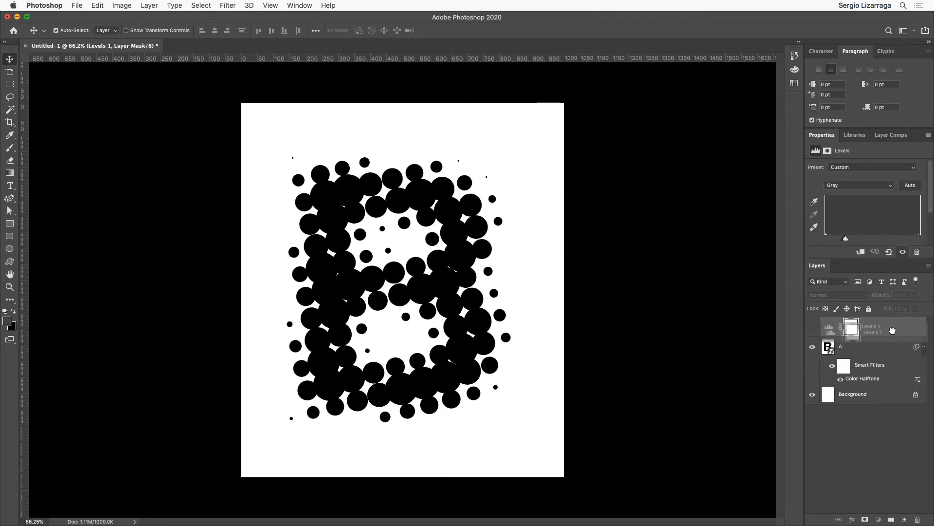
left_click(918, 519)
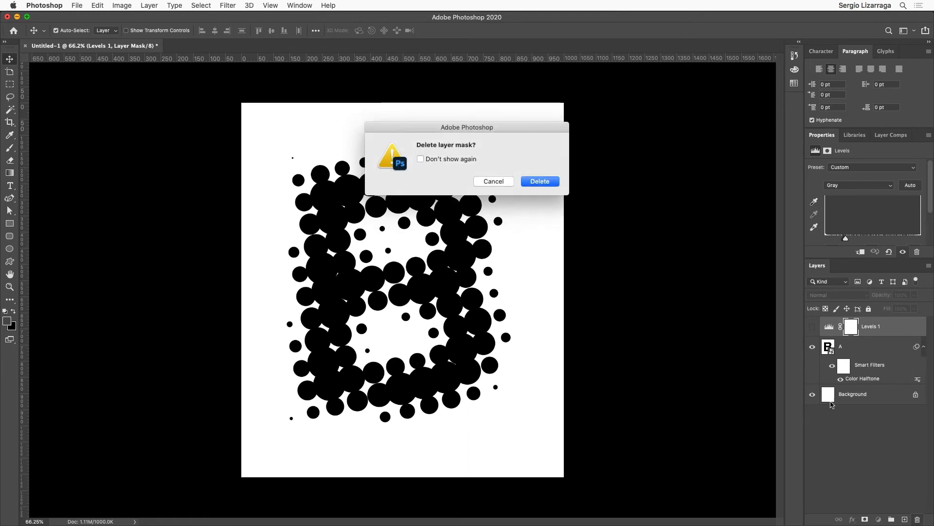
left_click(543, 181)
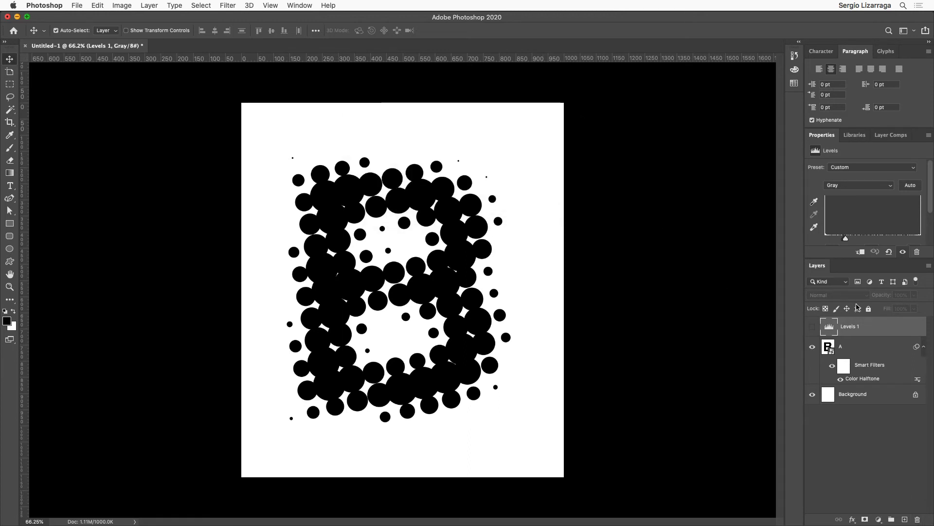
left_click_drag(864, 326, 916, 518)
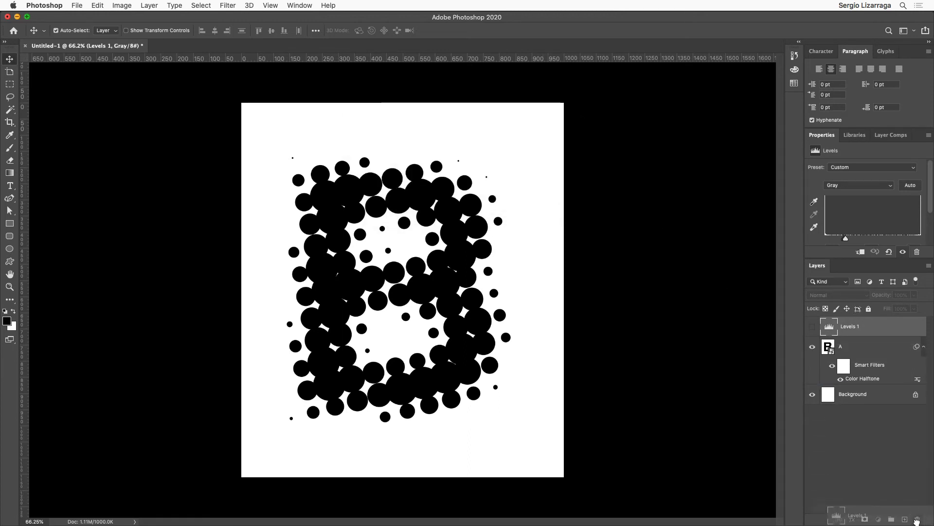
left_click(688, 307)
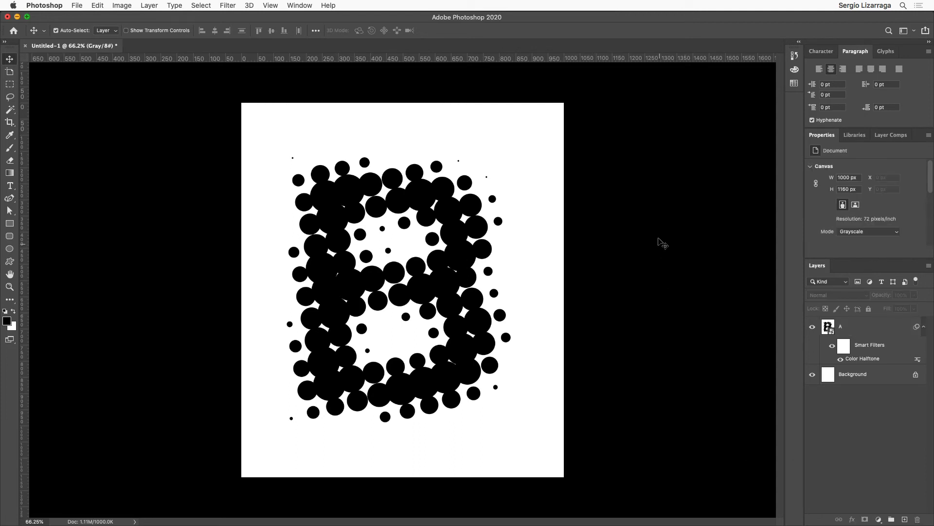
Start saving the document and create a new folder named "Dot" on the Desktop for it
key("super+s")
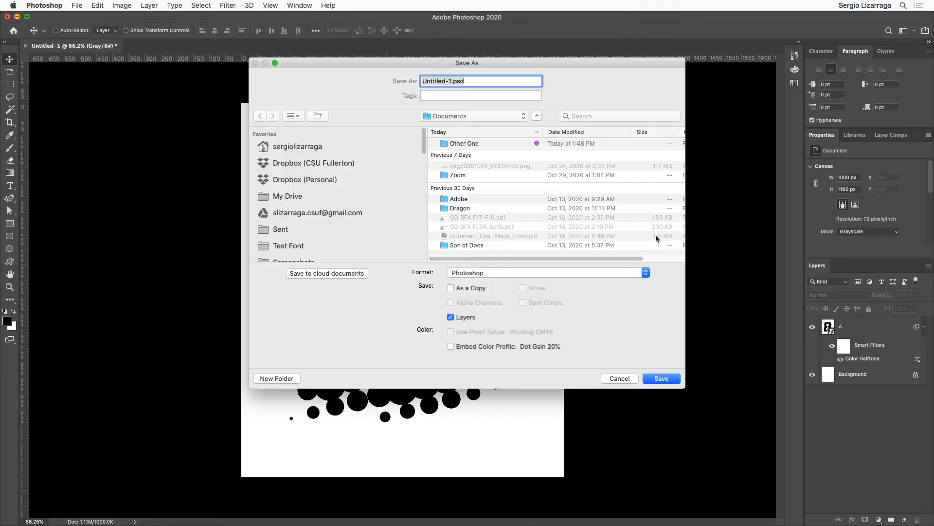
key("super+shift+d")
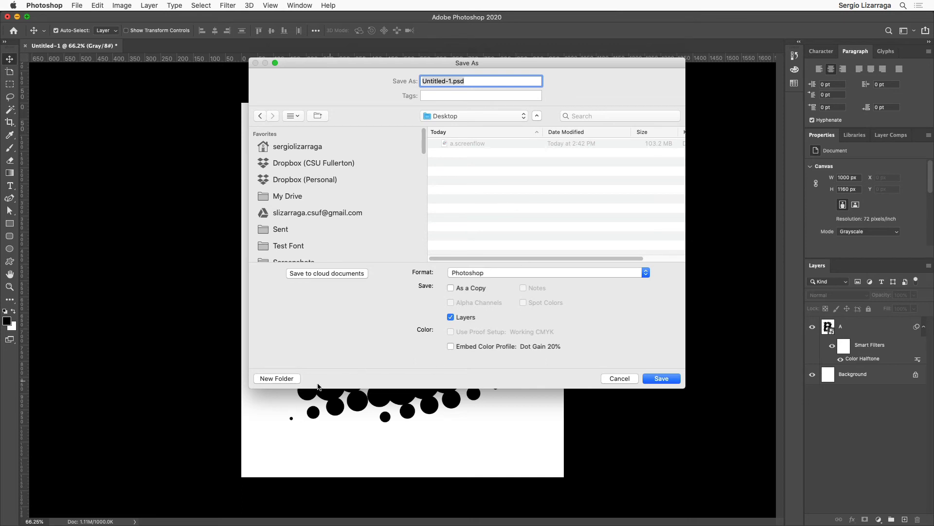
left_click(294, 381)
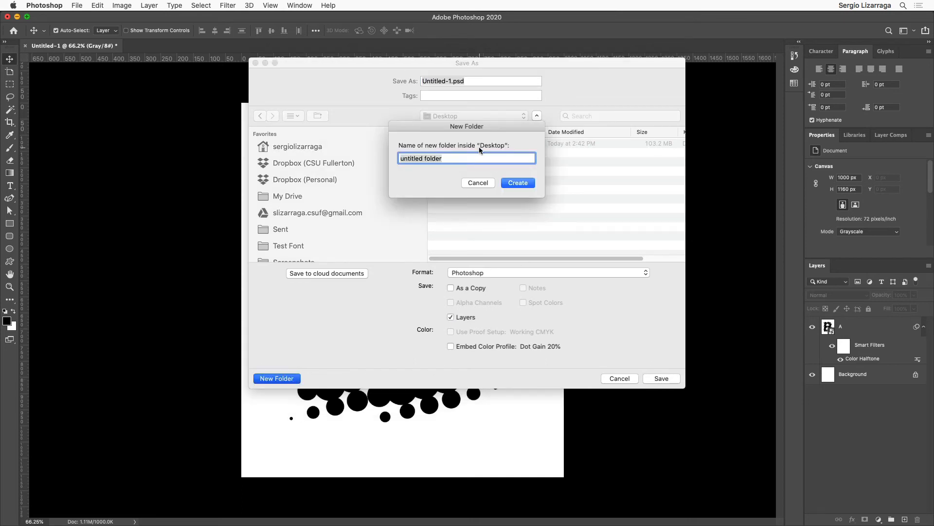
type("Dot")
key("Return")
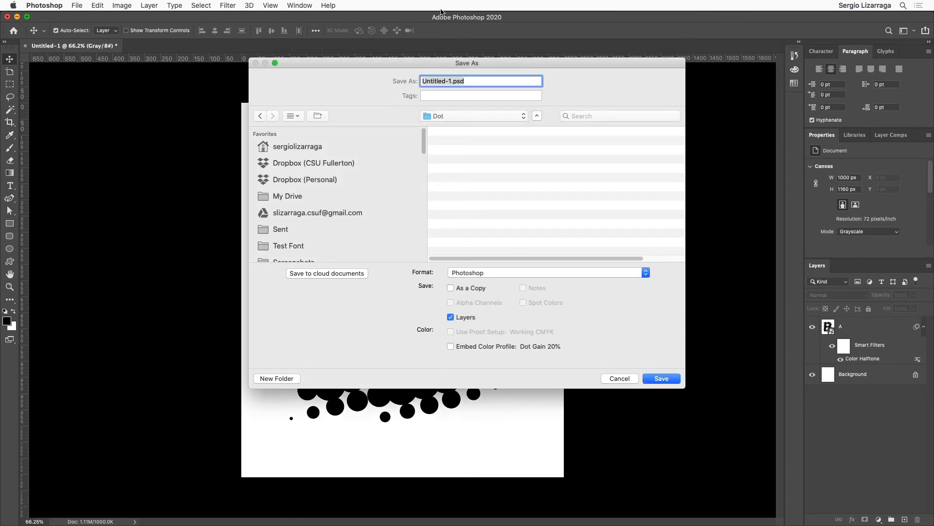
Name the file "Dot" and save it in Photoshop format with layers in the Dot folder
left_click(450, 80)
left_click_drag(450, 81, 410, 83)
type("Dot")
left_click(656, 379)
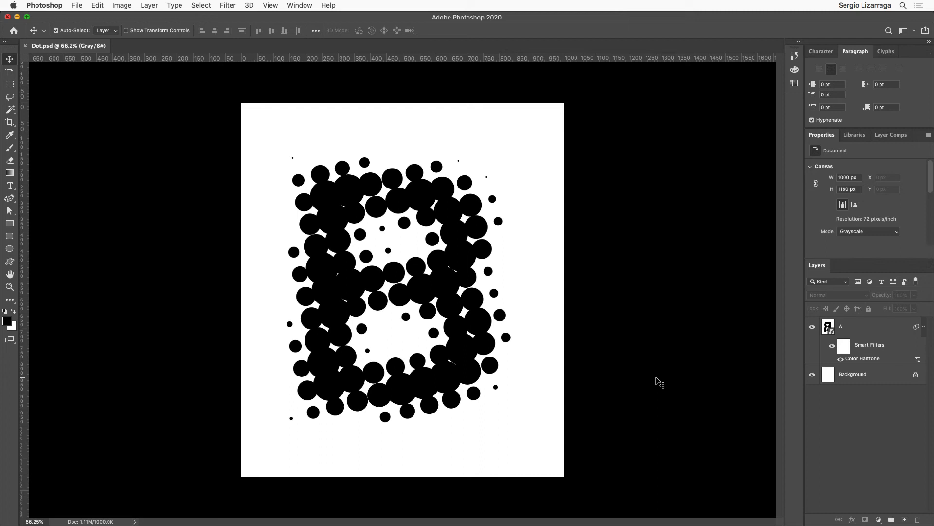
Save a JPEG copy named "B" in the Dot folder at maximum quality 12, progressive with 3 scans
key("super+shift+s")
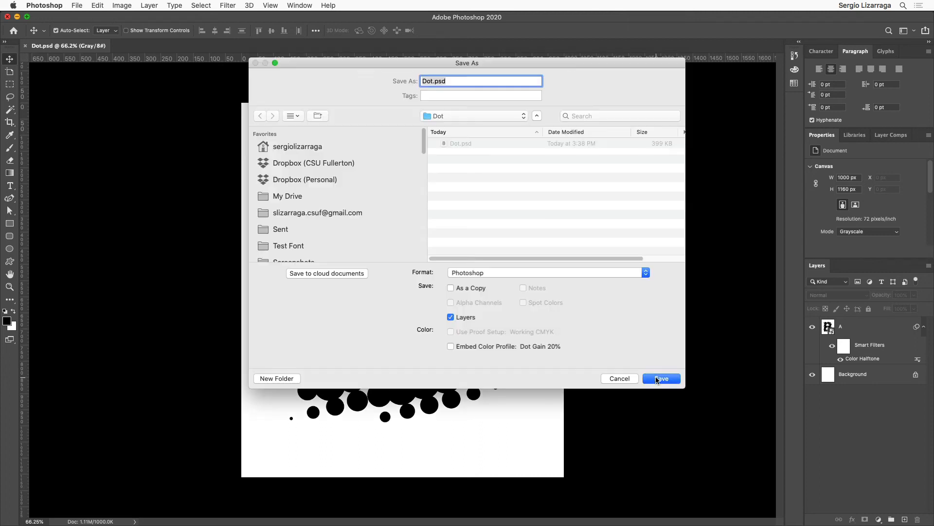
left_click(565, 273)
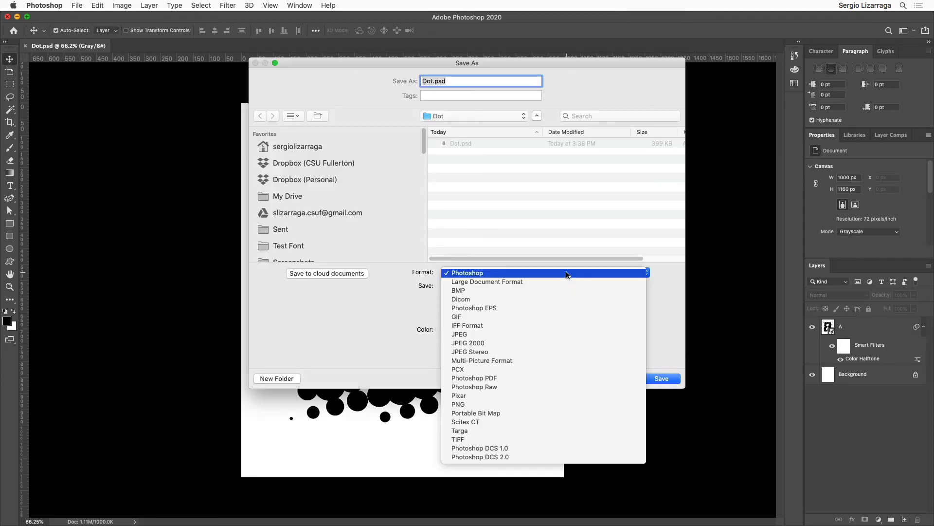
left_click(509, 335)
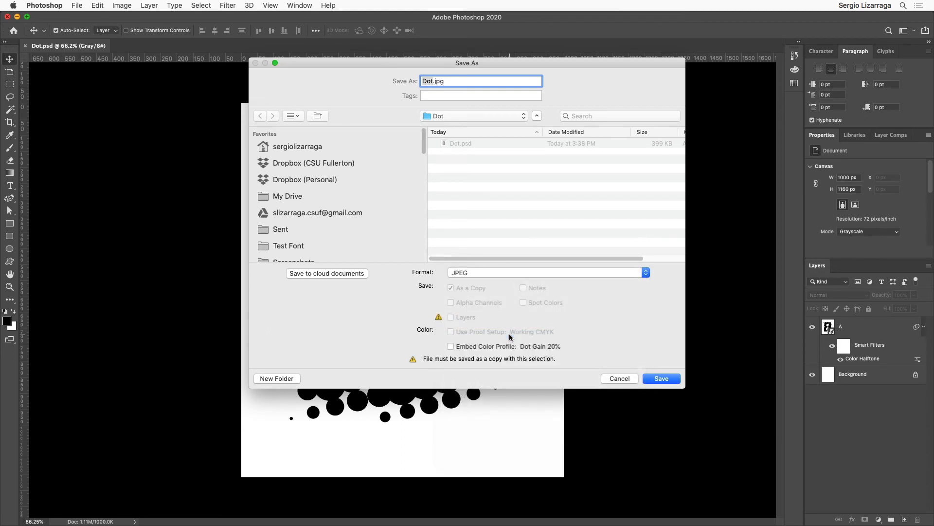
left_click_drag(421, 89, 417, 126)
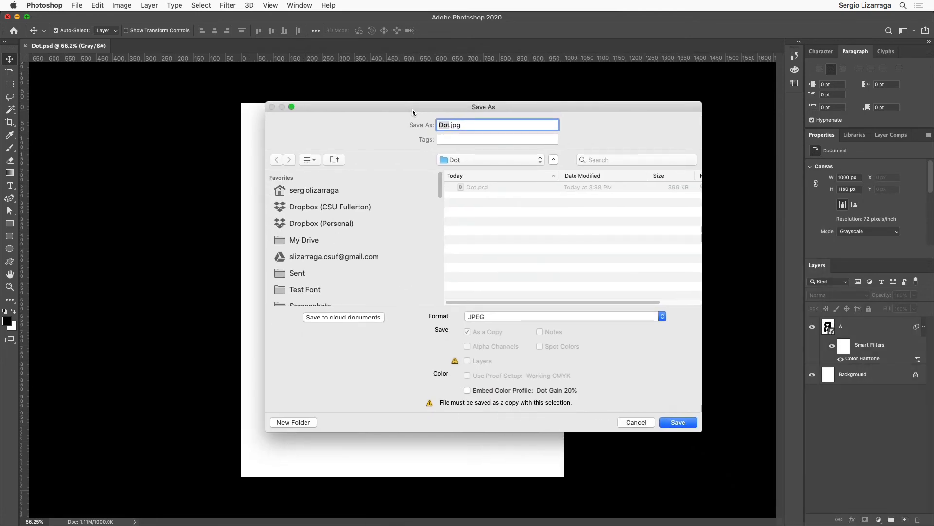
type("B")
left_click(678, 422)
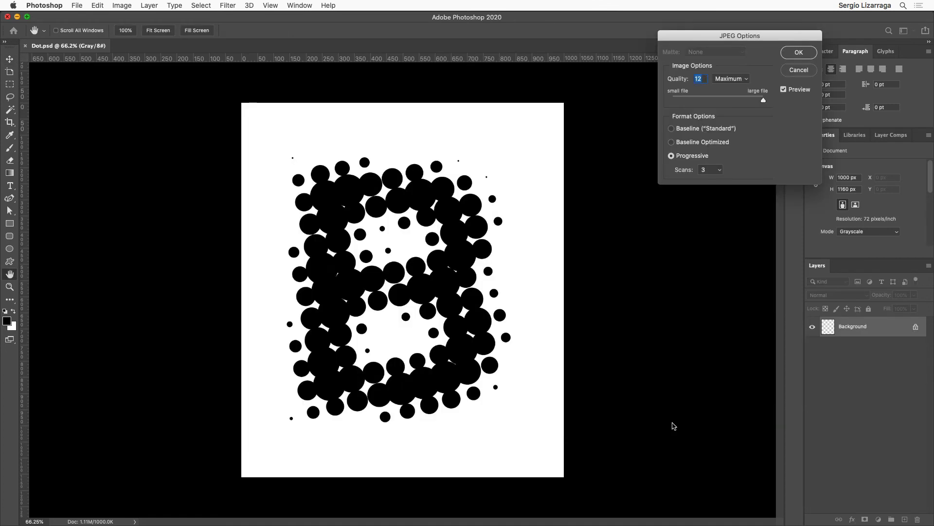
left_click(798, 52)
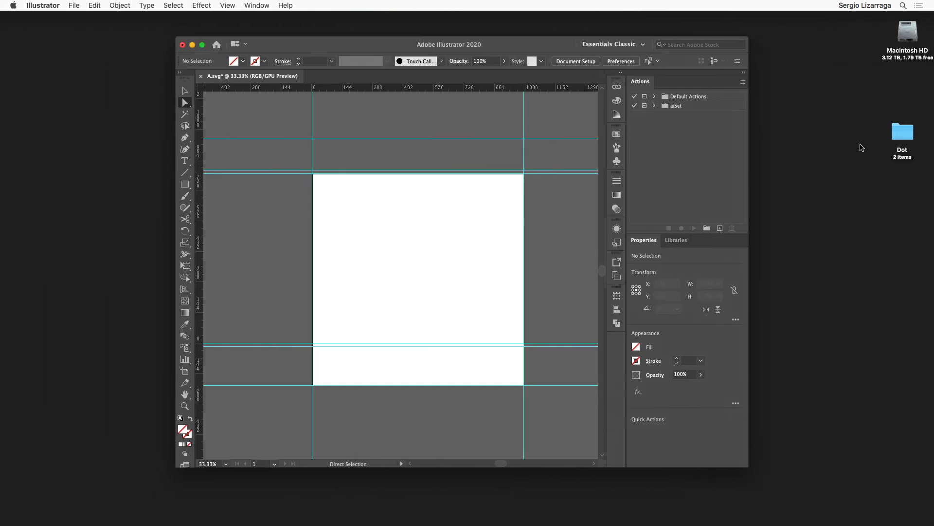
Open the Dot folder on the Desktop and place B.jpg into the A.svg document in Illustrator
double_click(902, 132)
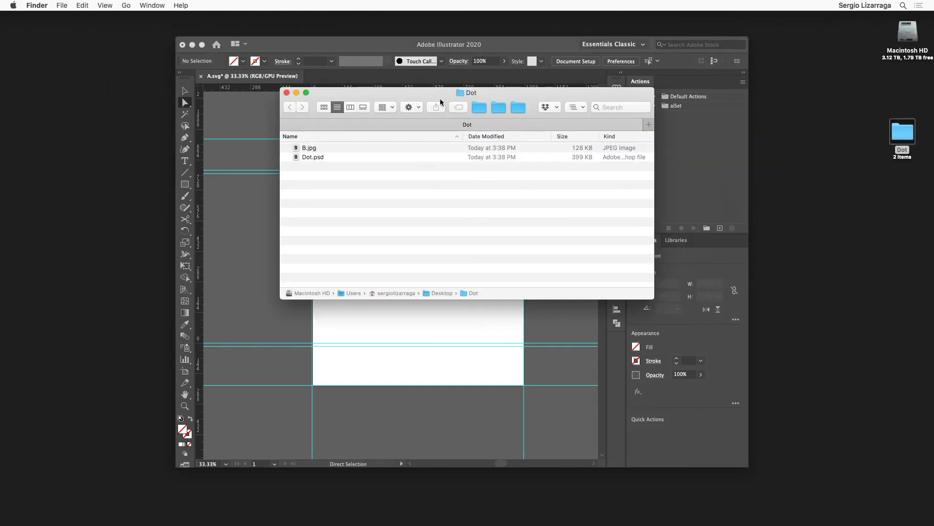
left_click_drag(667, 136, 758, 146)
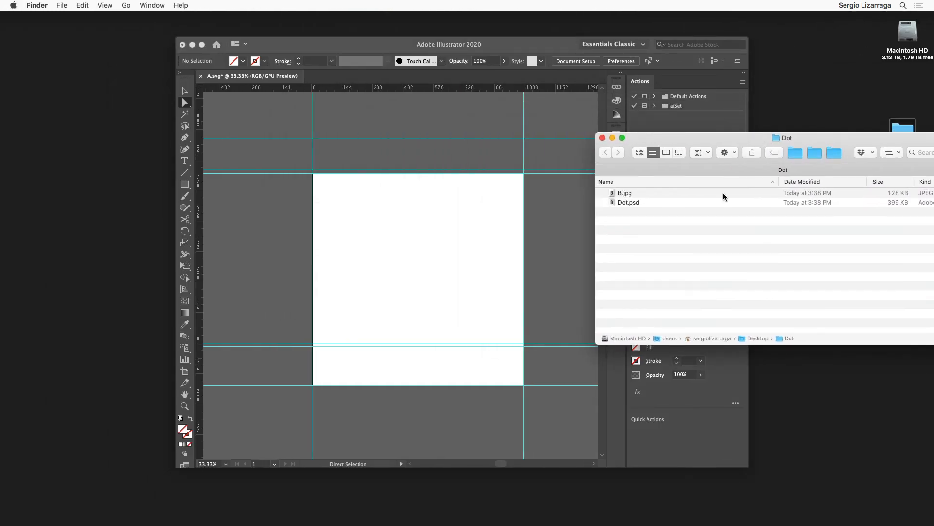
left_click(628, 195)
left_click_drag(627, 194, 488, 219)
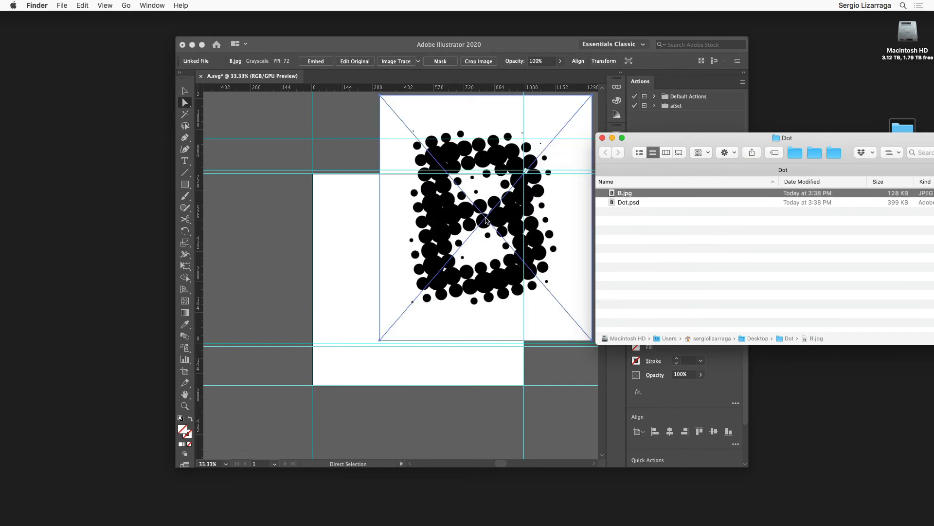
Fit the placed letter image to the artboard's outer guides and image-trace it with the Black and White Logo preset
left_click(449, 219)
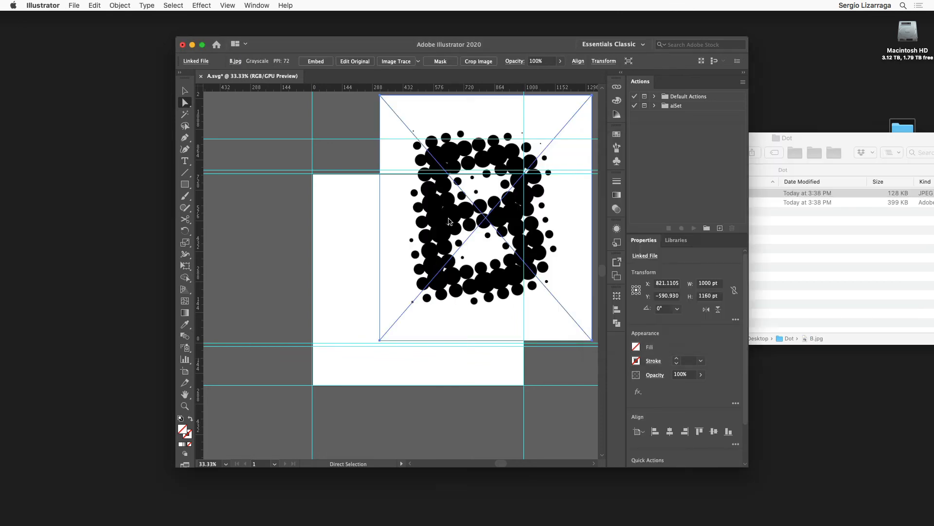
left_click_drag(441, 224, 373, 271)
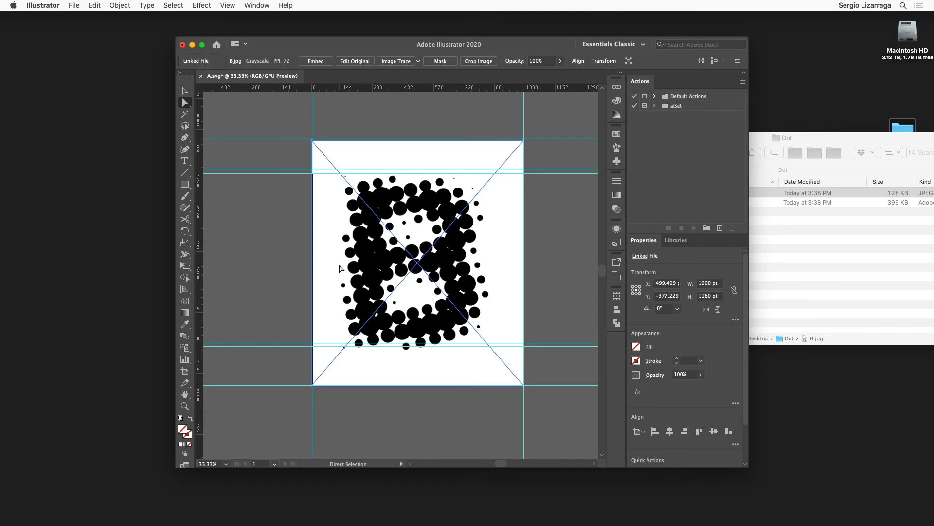
left_click(418, 62)
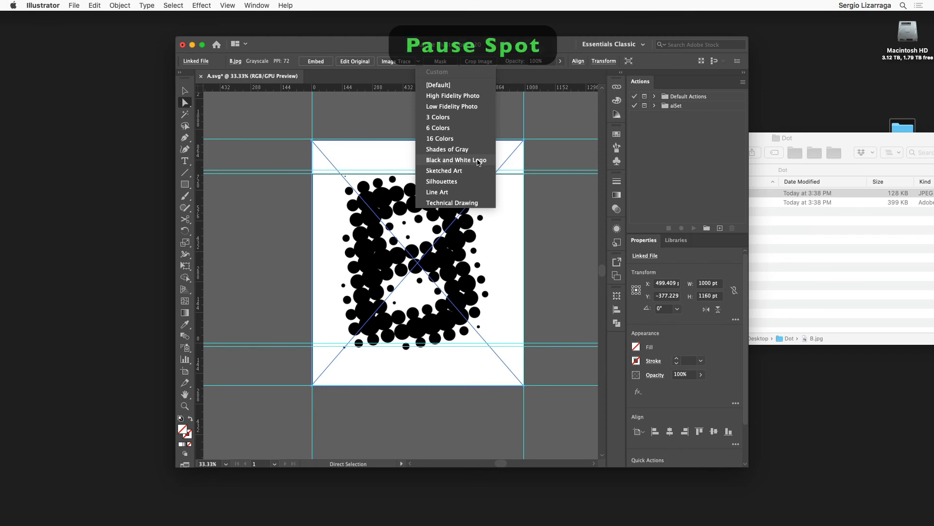
left_click(479, 161)
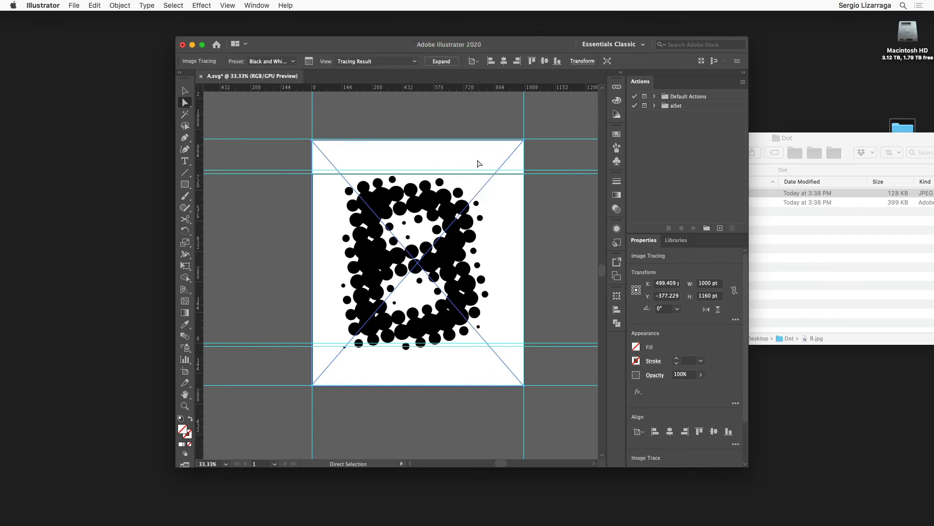
Expand the traced letter image into editable vector shapes, with both Object and Fill included
left_click(120, 5)
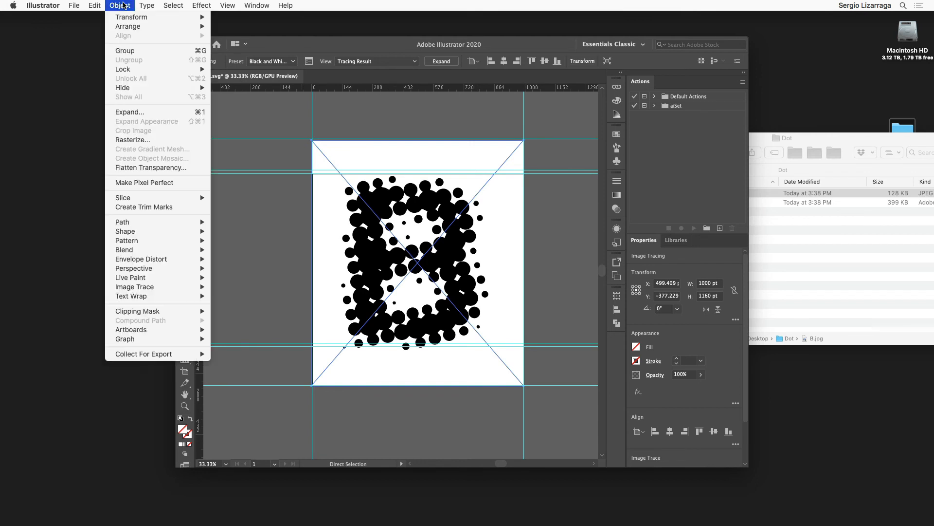
left_click(168, 114)
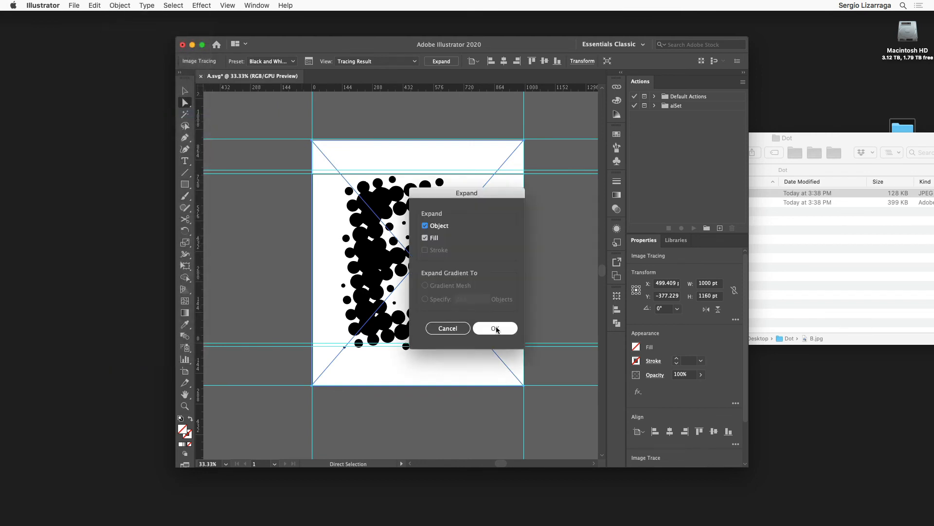
left_click(496, 329)
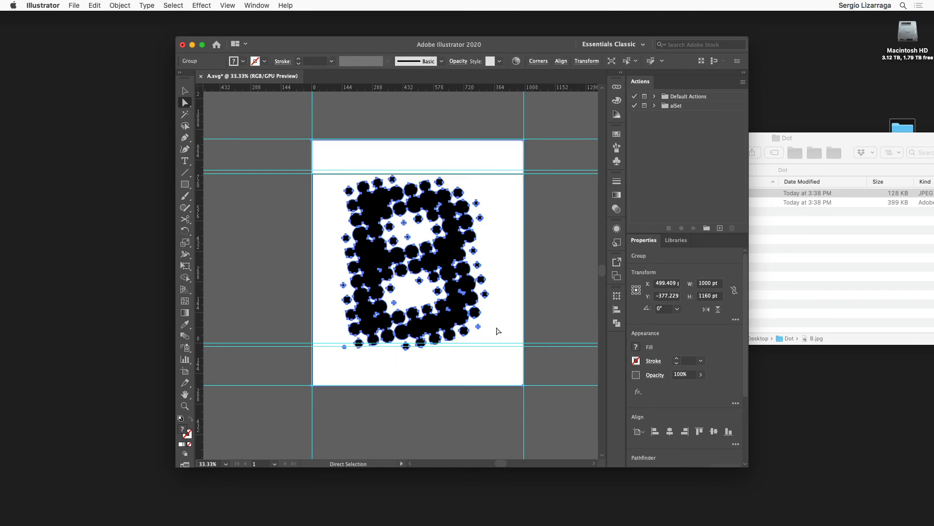
Select all white shapes by matching appearance and delete them, then check the remaining letter paths in outline view
left_click_drag(325, 273, 399, 271)
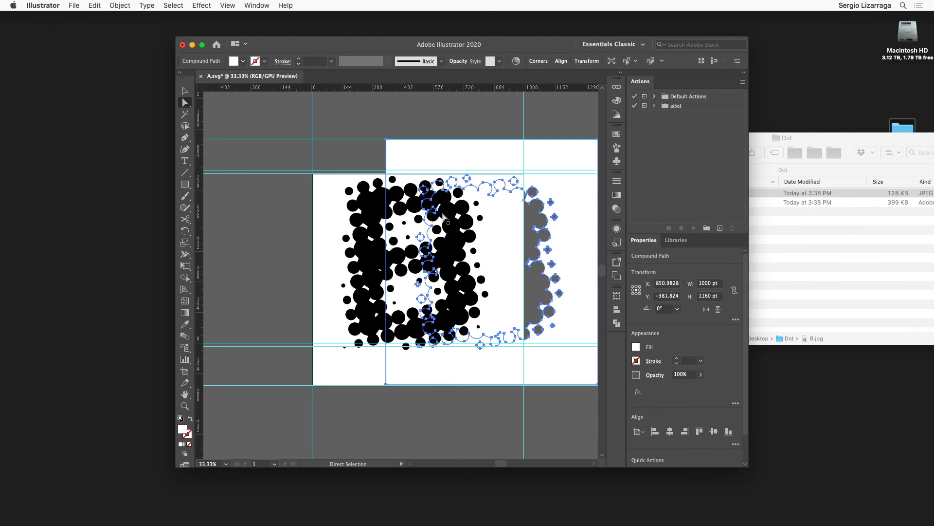
key("super+z")
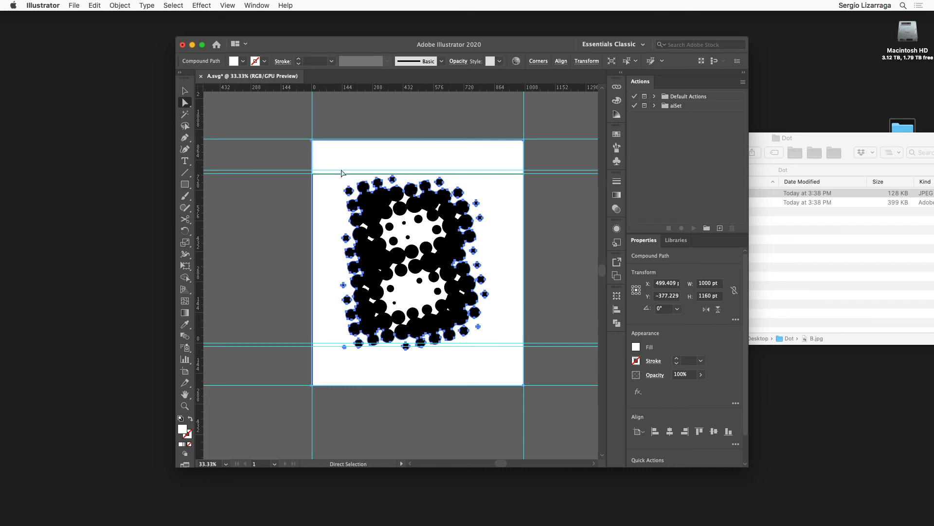
left_click(294, 170)
left_click(353, 164)
left_click(173, 5)
mouse_move(209, 97)
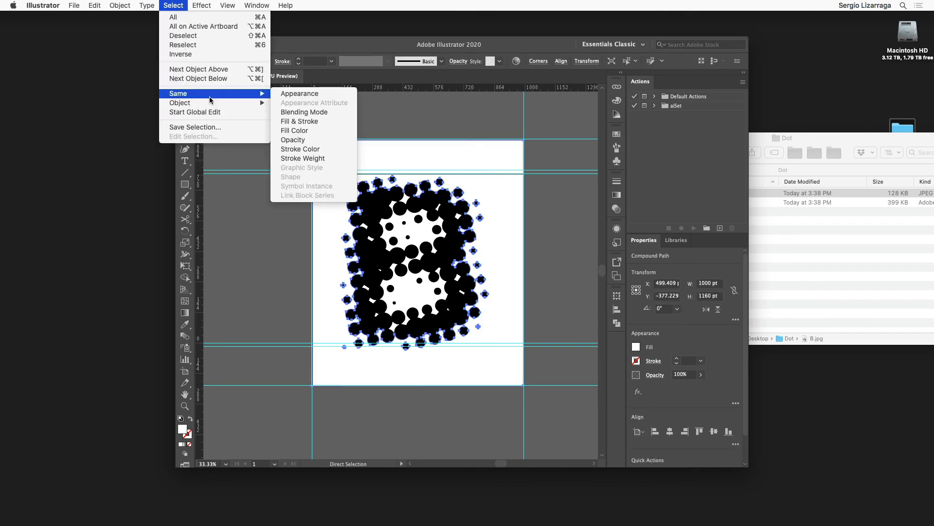
left_click(296, 96)
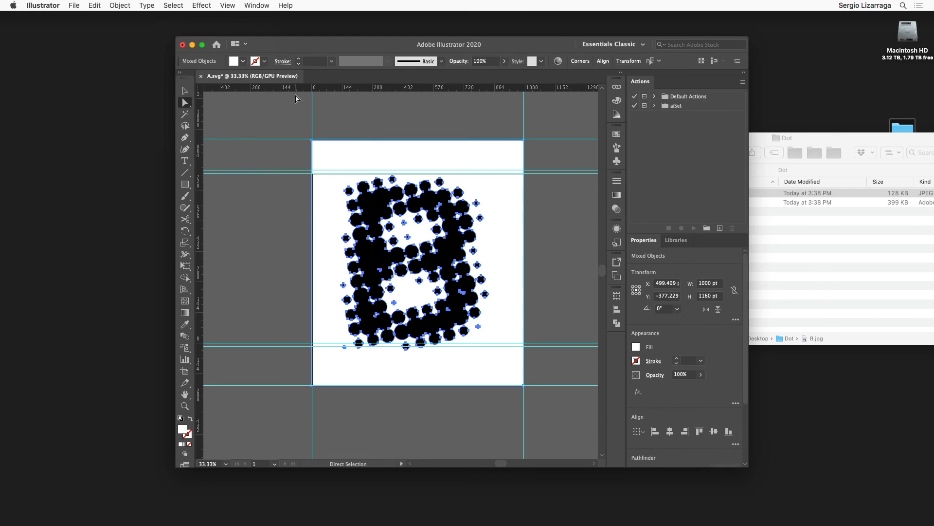
left_click_drag(353, 164, 527, 144)
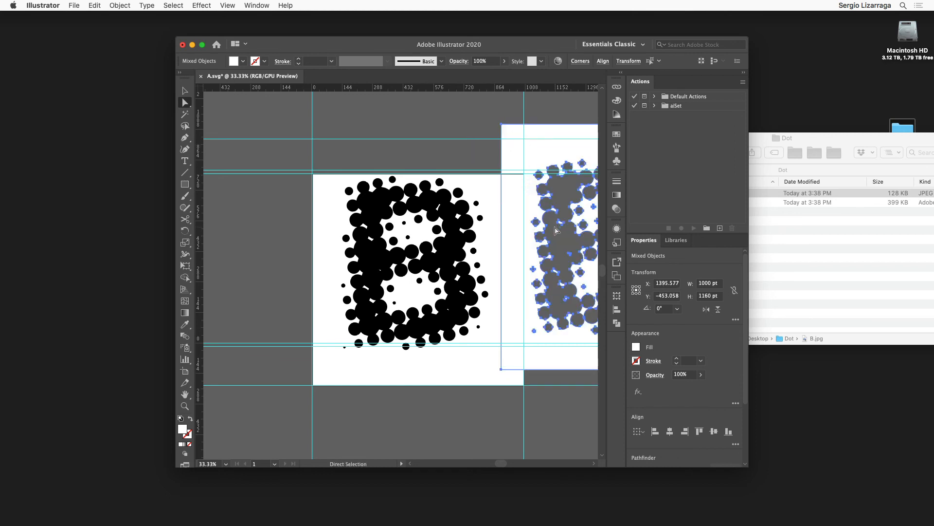
key("Delete")
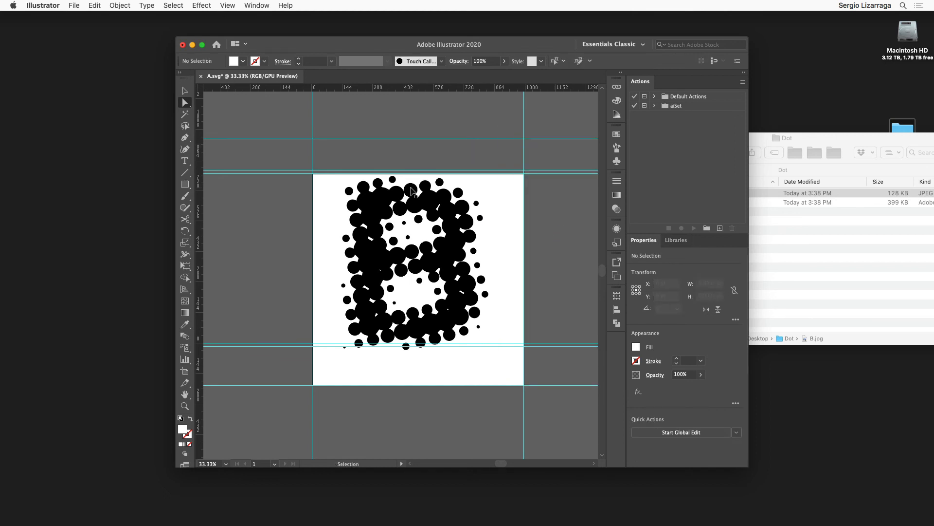
key("super+y")
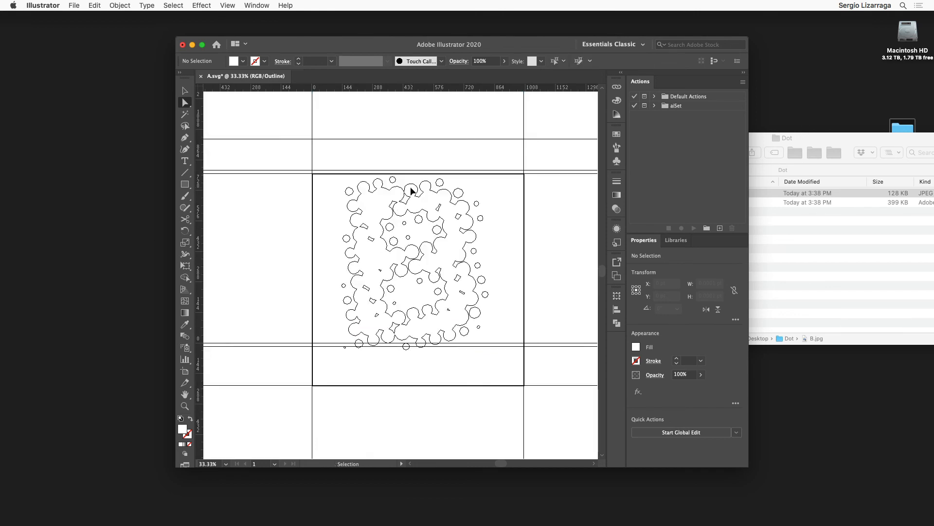
key("super+y")
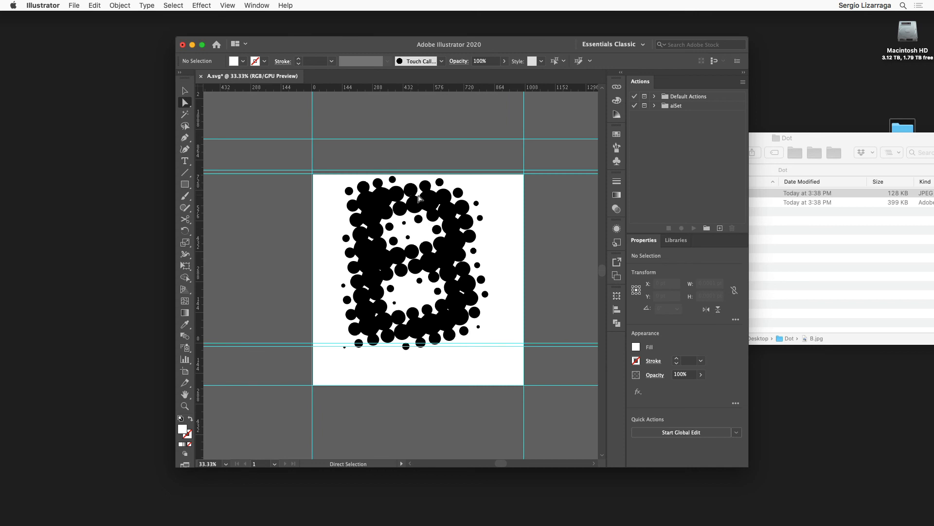
Simplify the paths of the whole dotted letter with Auto-Simplify, using a 75% curve and a 150° corner point angle threshold
key("super+a")
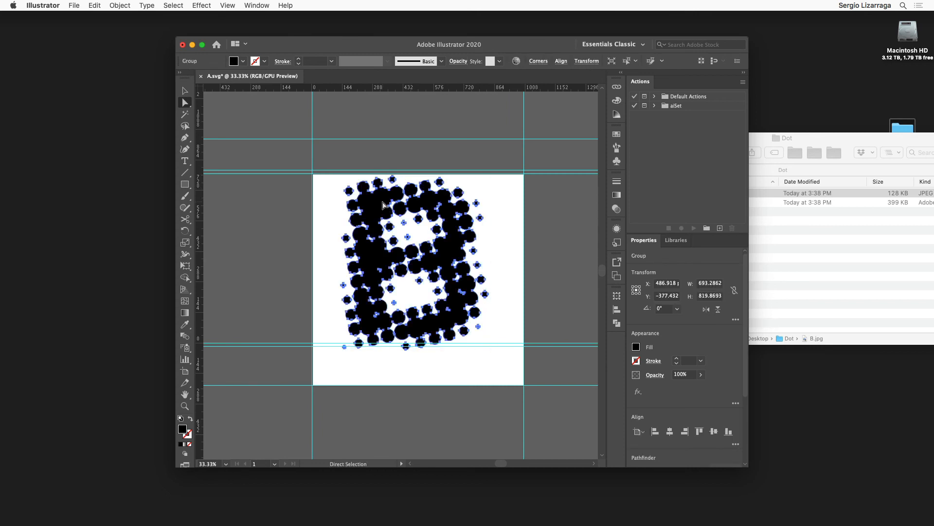
left_click(121, 5)
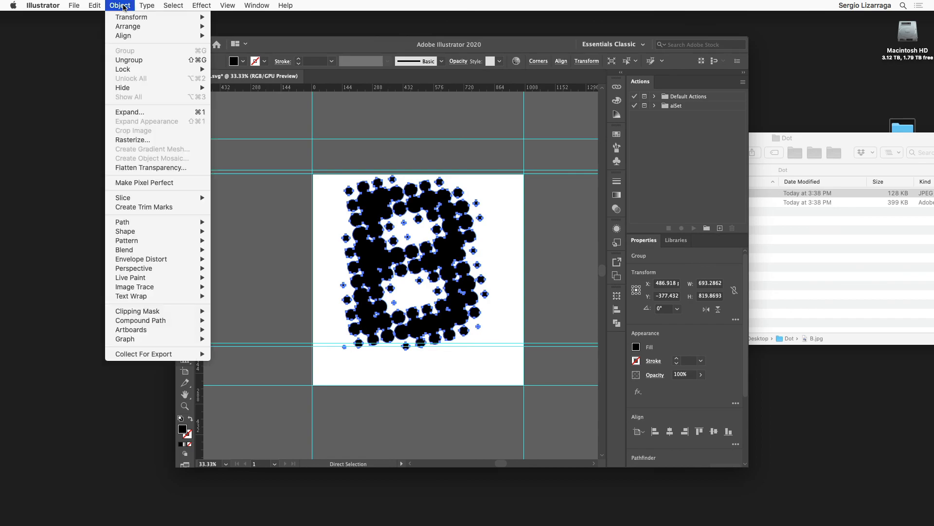
mouse_move(146, 222)
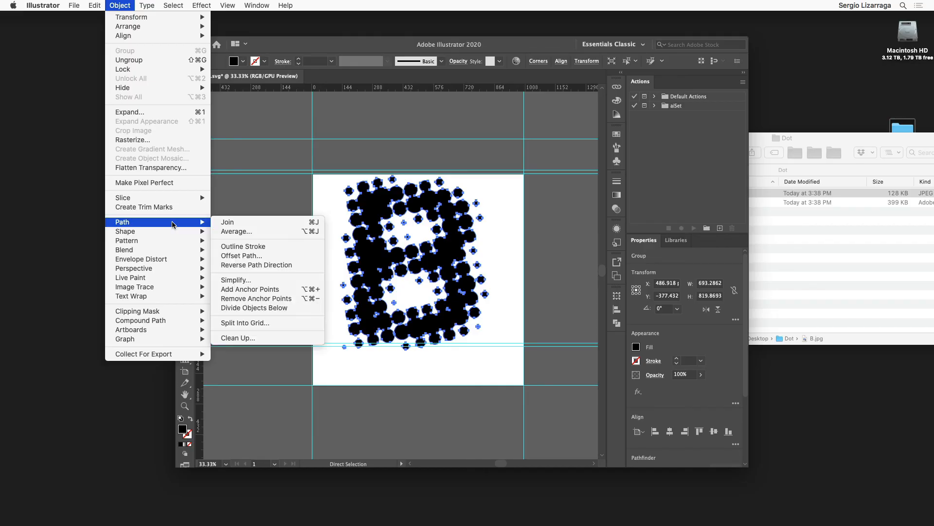
left_click(275, 281)
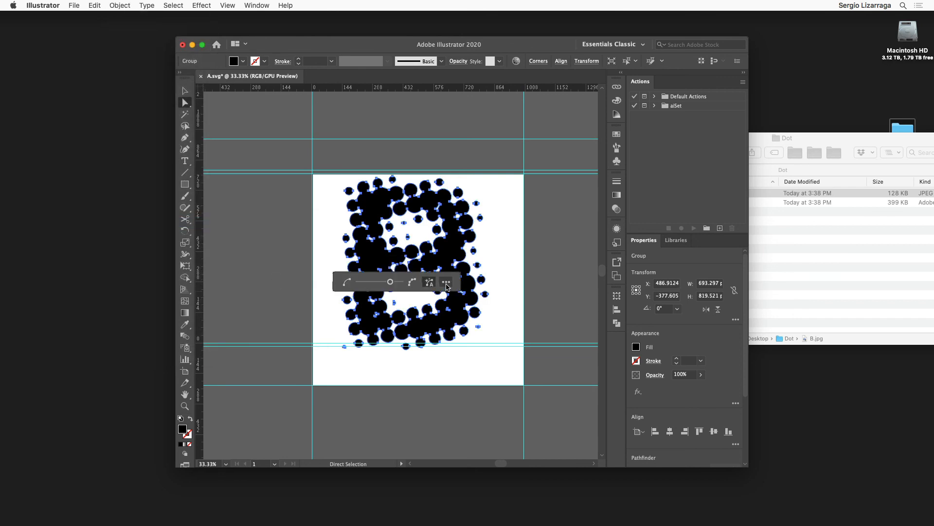
left_click(446, 282)
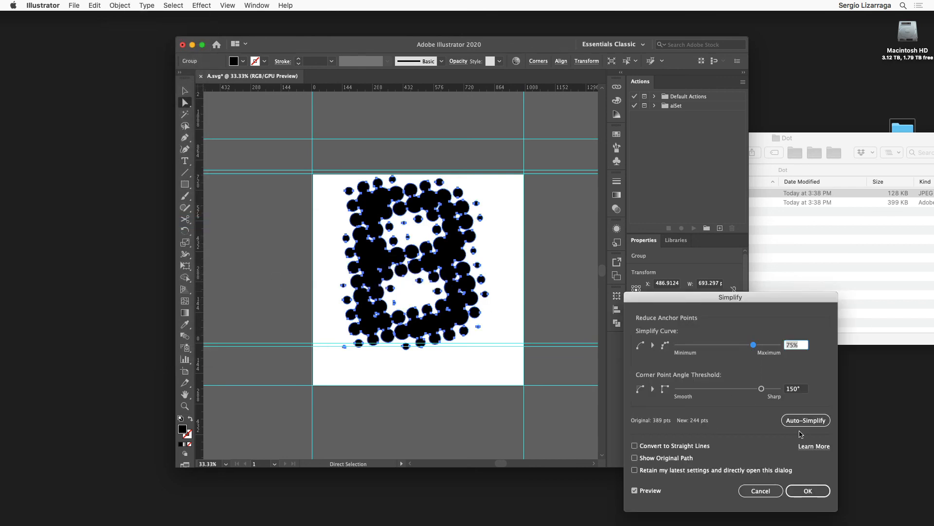
left_click(799, 422)
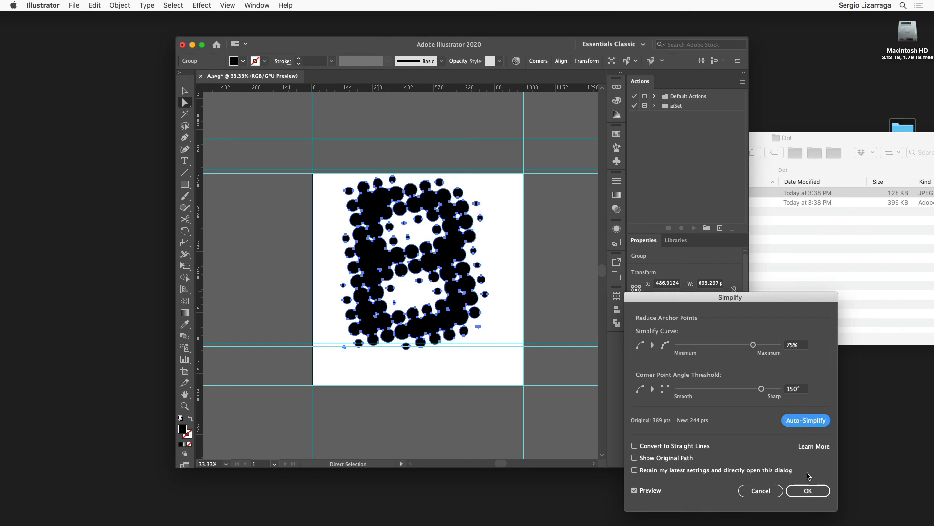
left_click(808, 490)
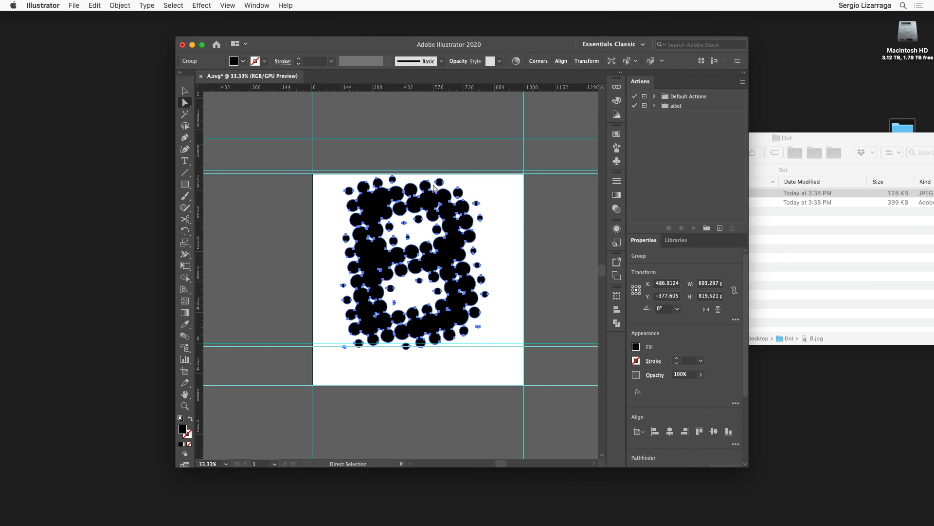
Save the vector letter as B.svg in the Dot folder, in SVG format with the SVG 1.1 profile
left_click(76, 5)
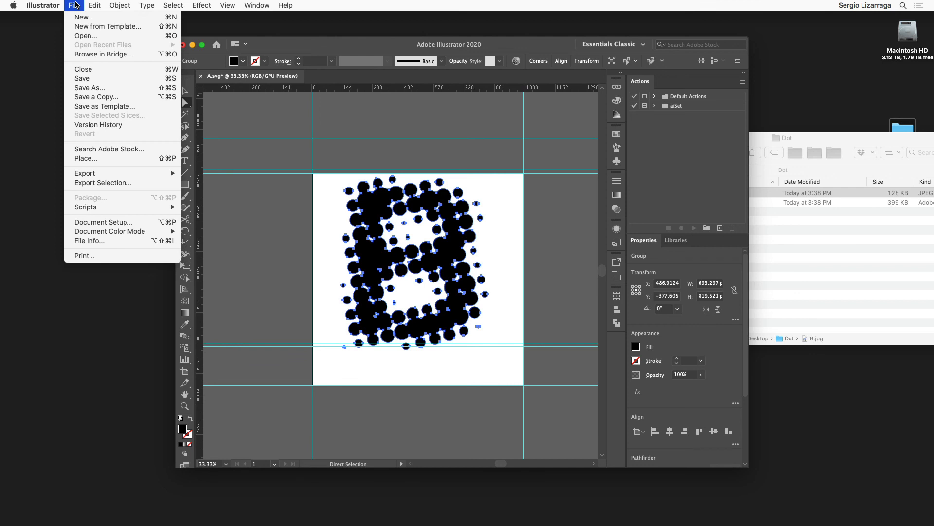
left_click(102, 89)
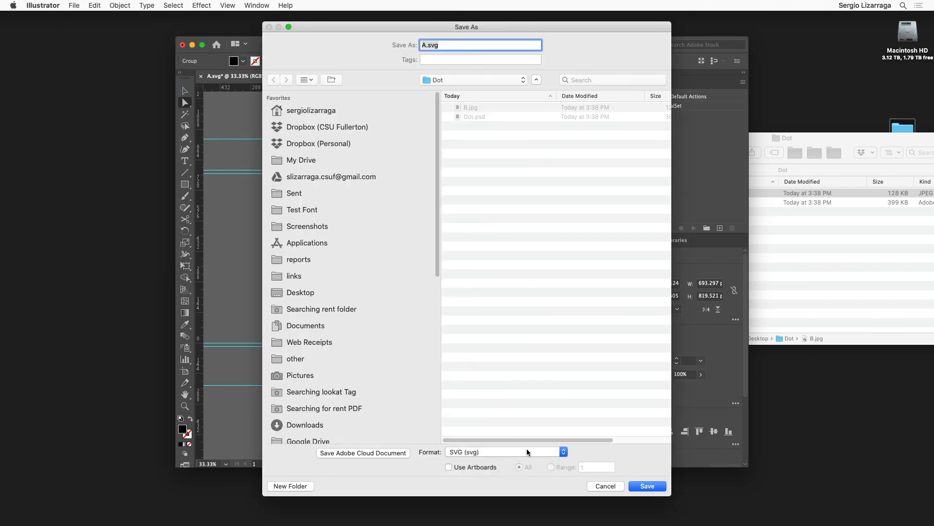
left_click(528, 451)
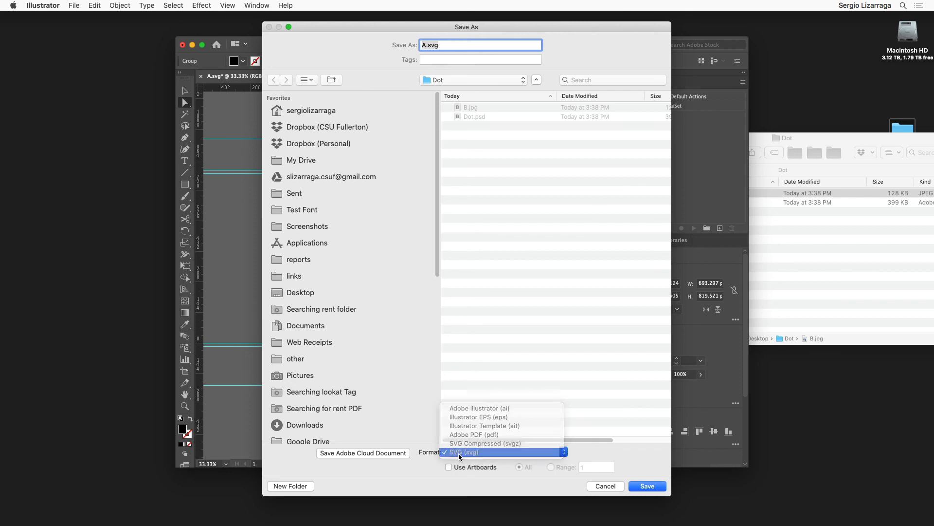
left_click(459, 452)
type("B")
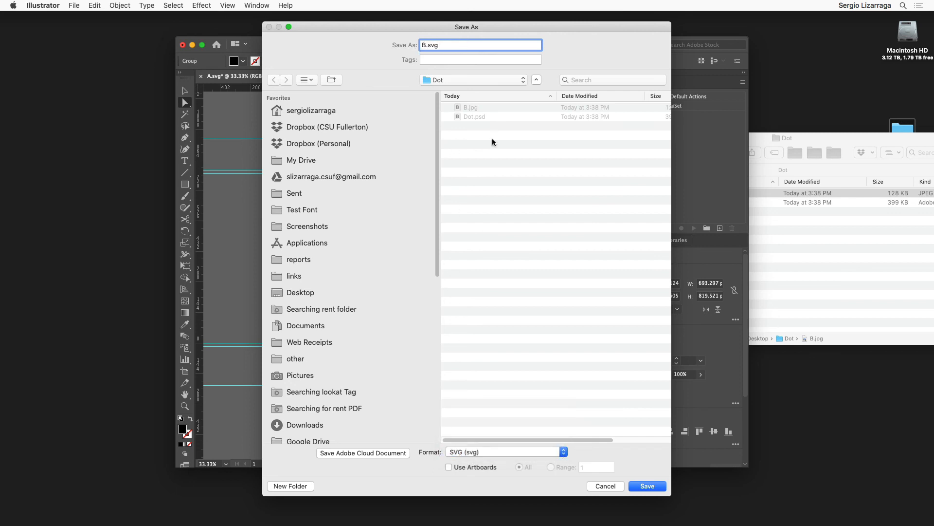
left_click(651, 487)
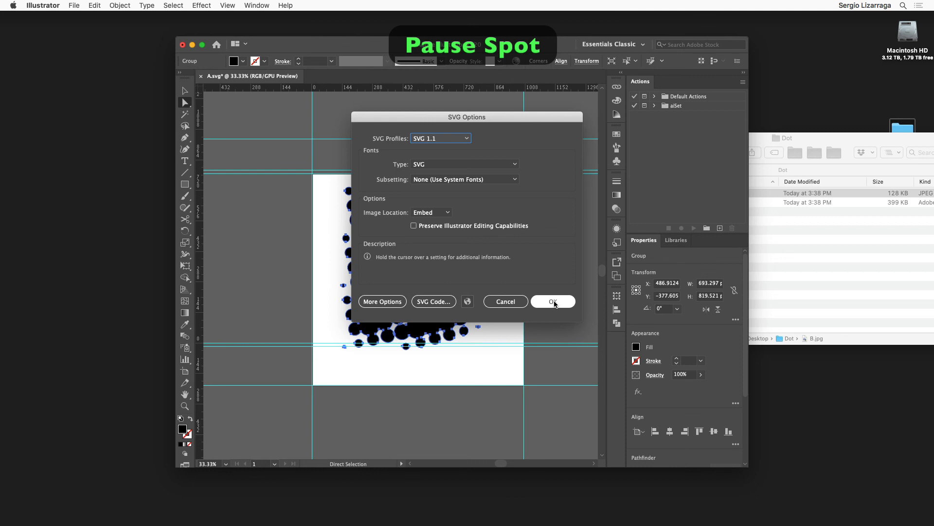
left_click(554, 301)
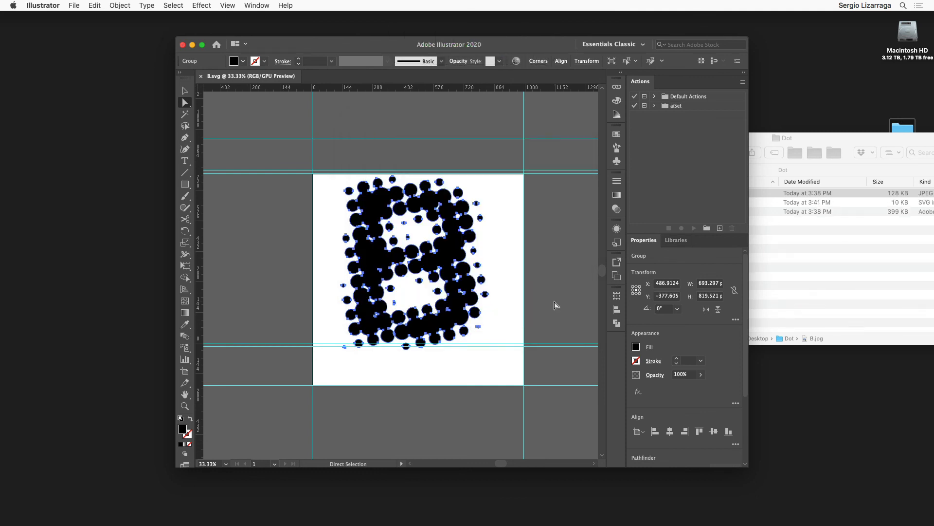
Preview B.svg in the Dot folder and return to Dot.psd in Photoshop
left_click(810, 281)
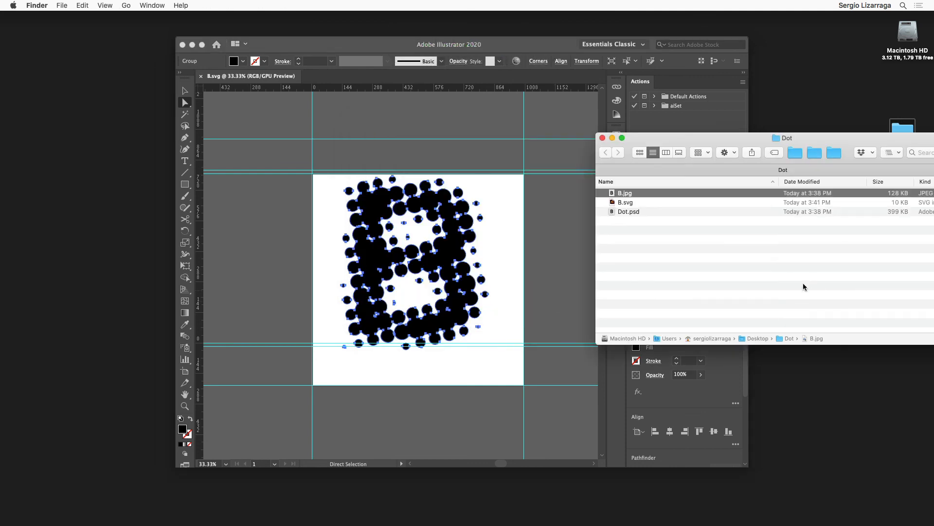
left_click(628, 203)
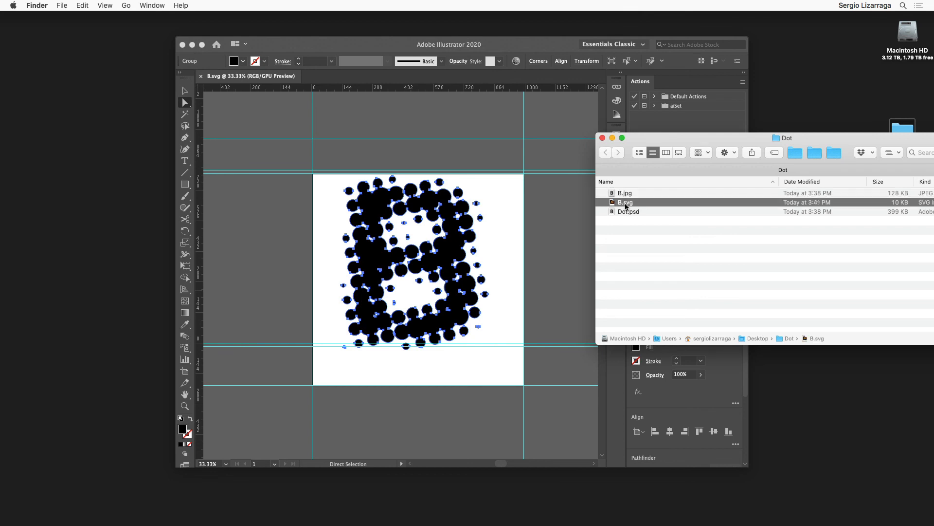
key("space")
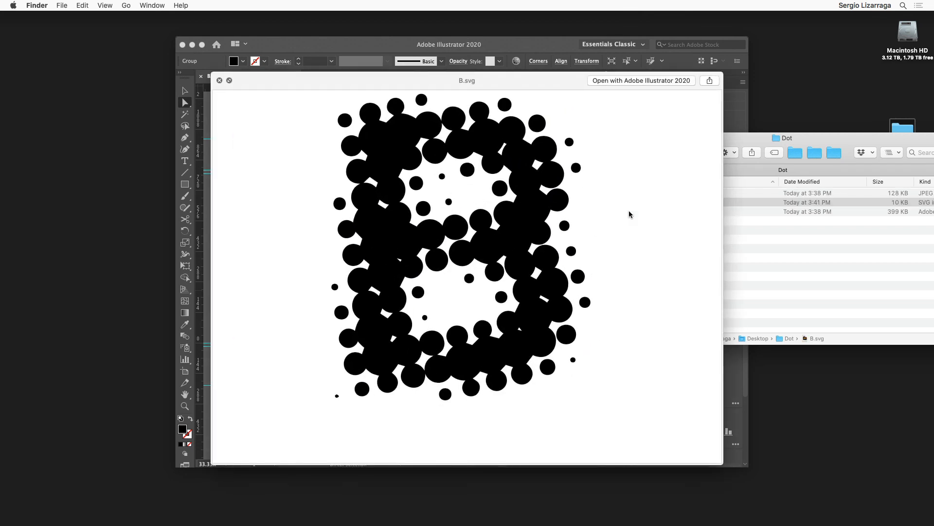
key("space")
left_click(651, 238)
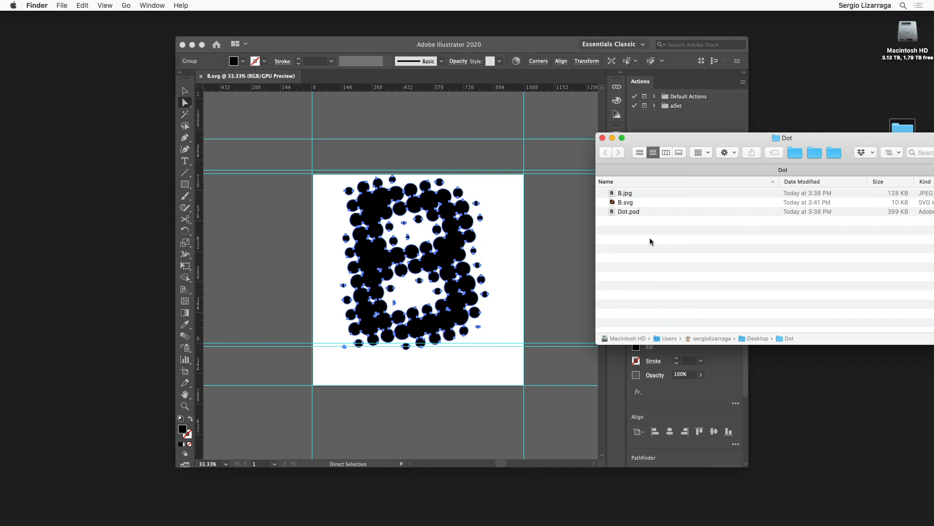
left_click(602, 138)
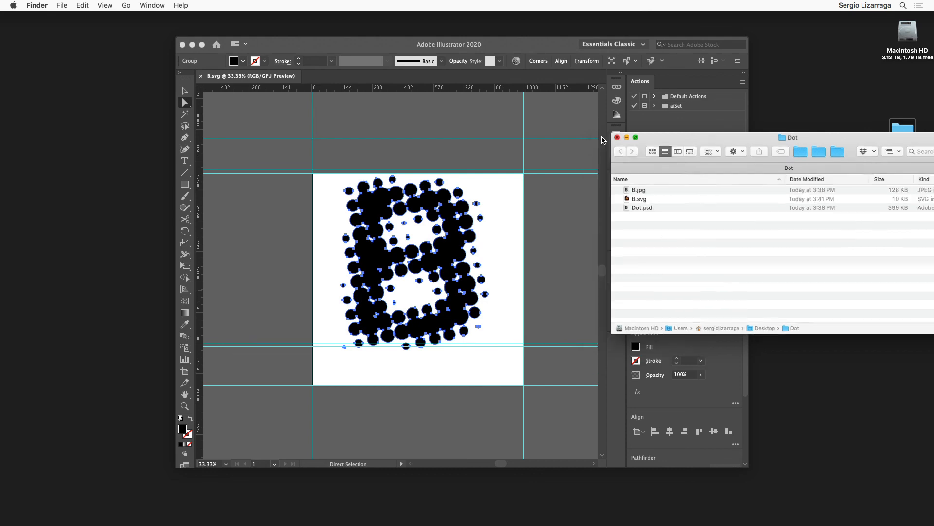
key("super+Tab")
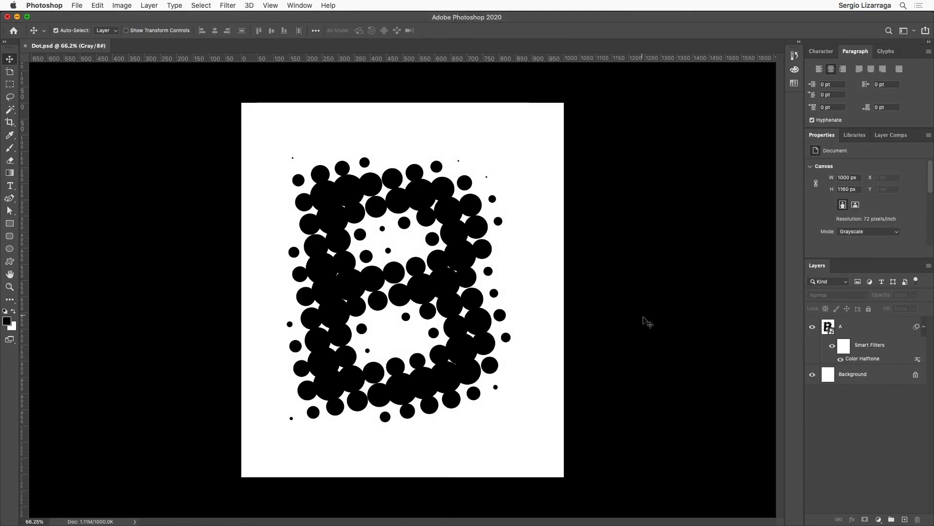